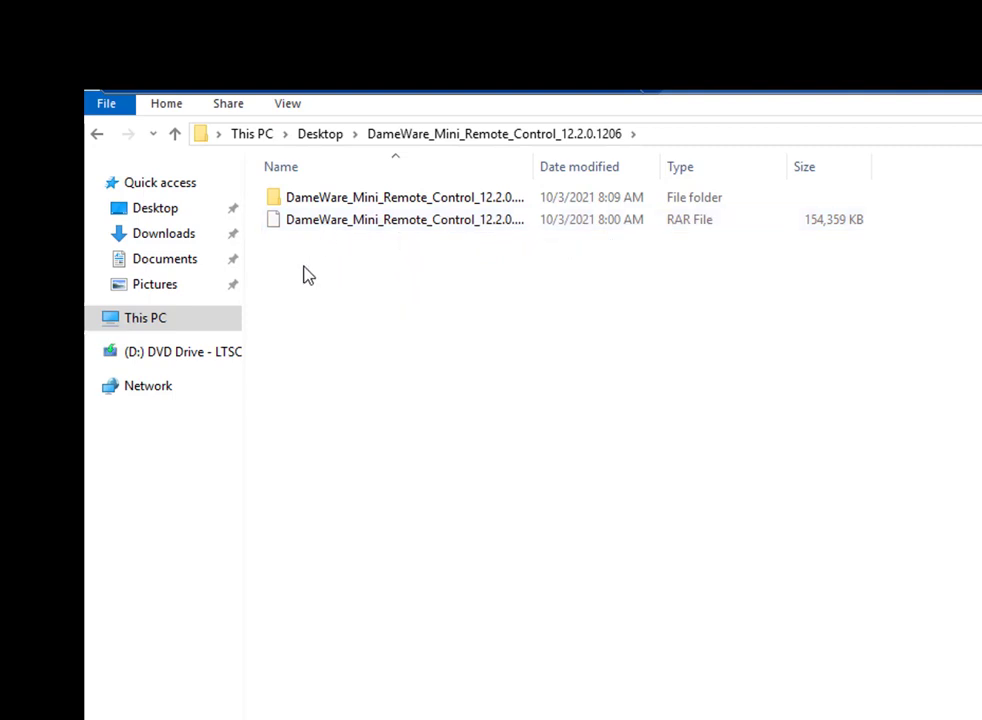
# Open the extracted DameWare package, widen the Name column, enter the .win64 folder and open ReadME
pyautogui.doubleClick(340, 198)
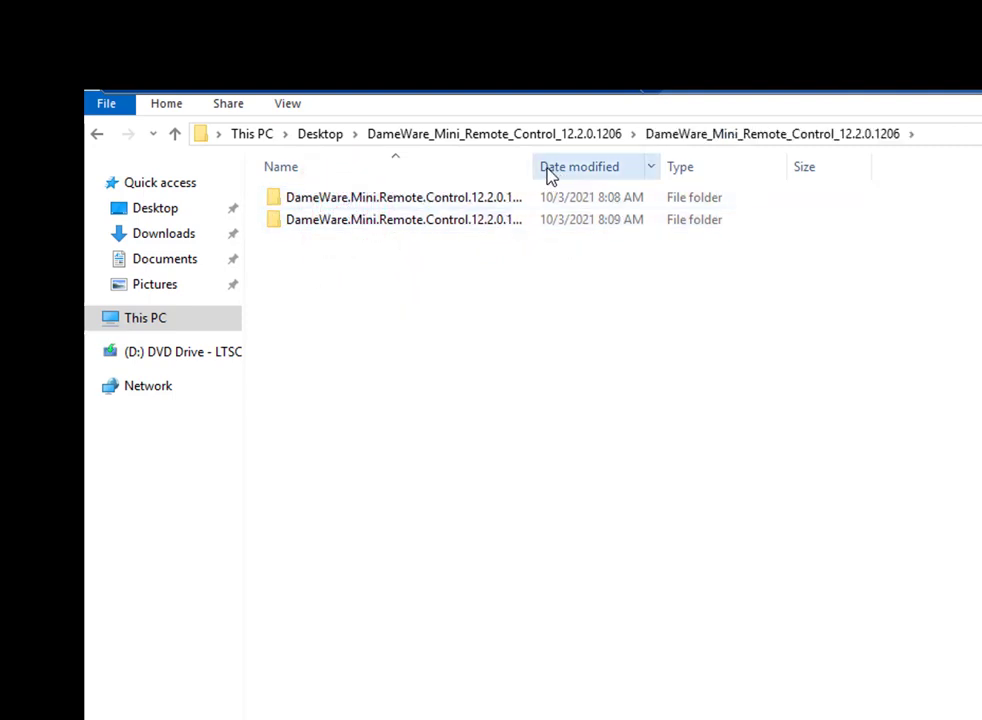
pyautogui.moveTo(533, 167); pyautogui.dragTo(701, 182)
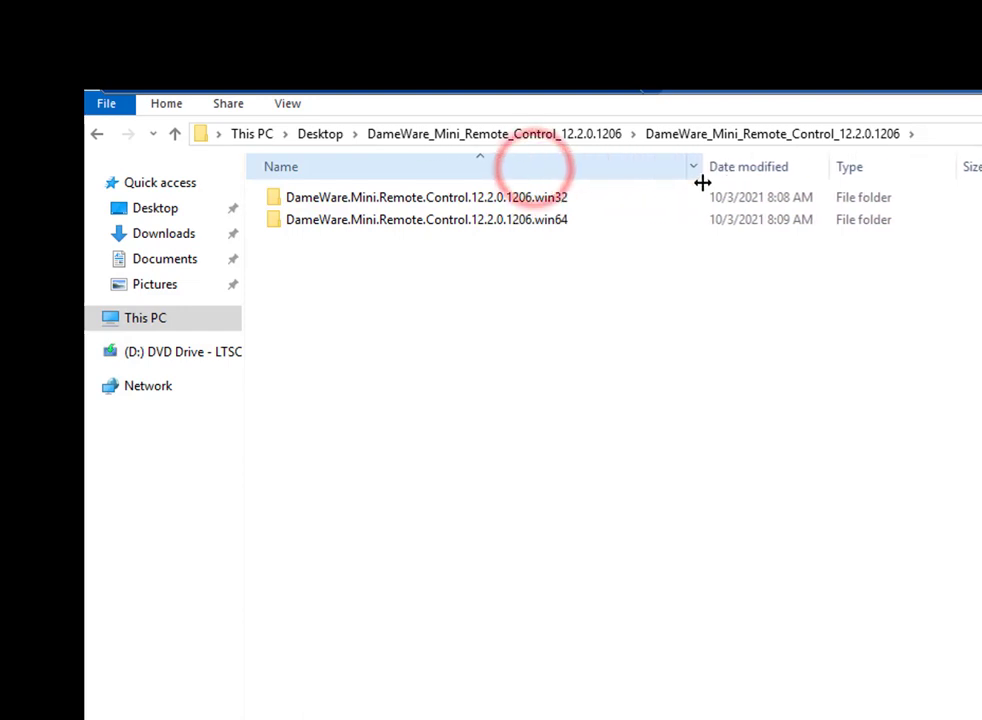
pyautogui.doubleClick(546, 232)
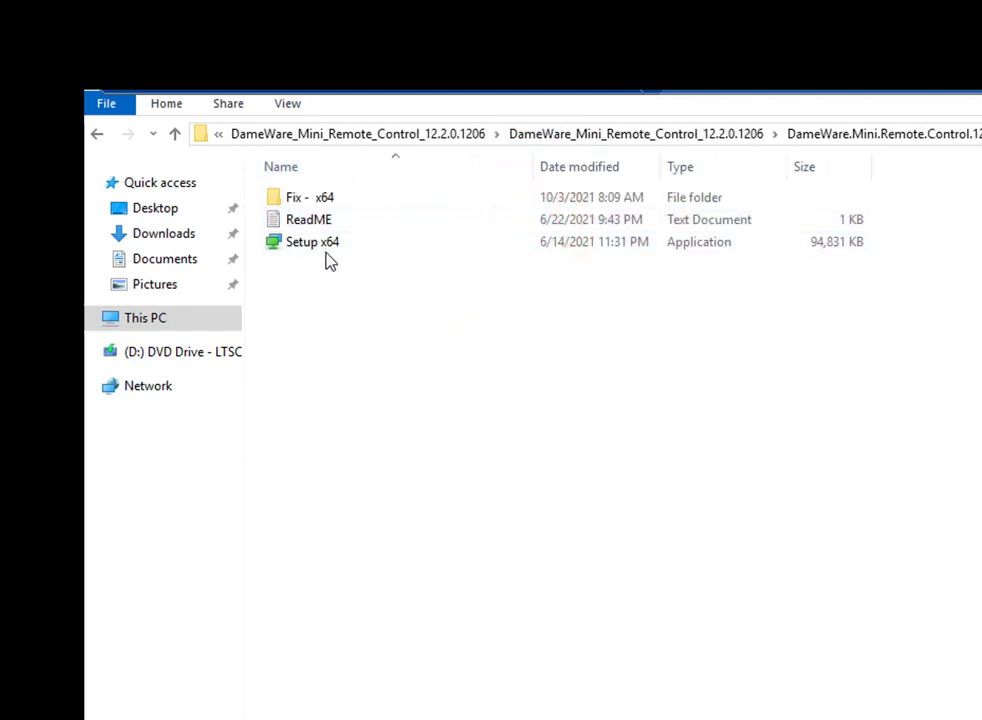
pyautogui.doubleClick(328, 224)
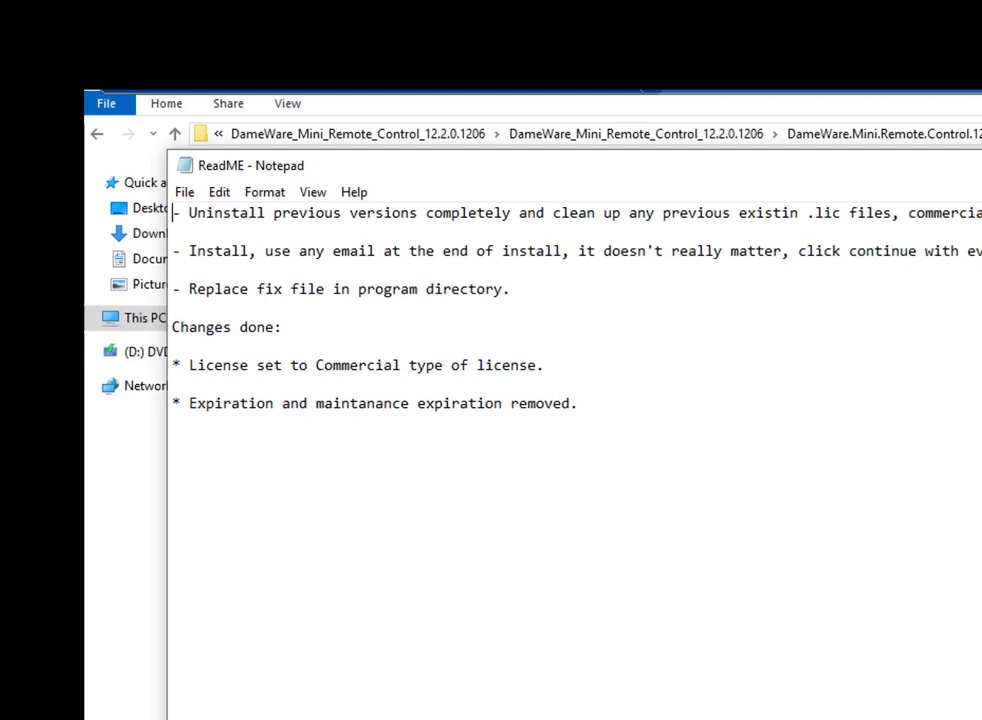
# Close the ReadME notes and select the Setup x64 installer
pyautogui.hotkey('alt', 'F4')
pyautogui.click(336, 250)
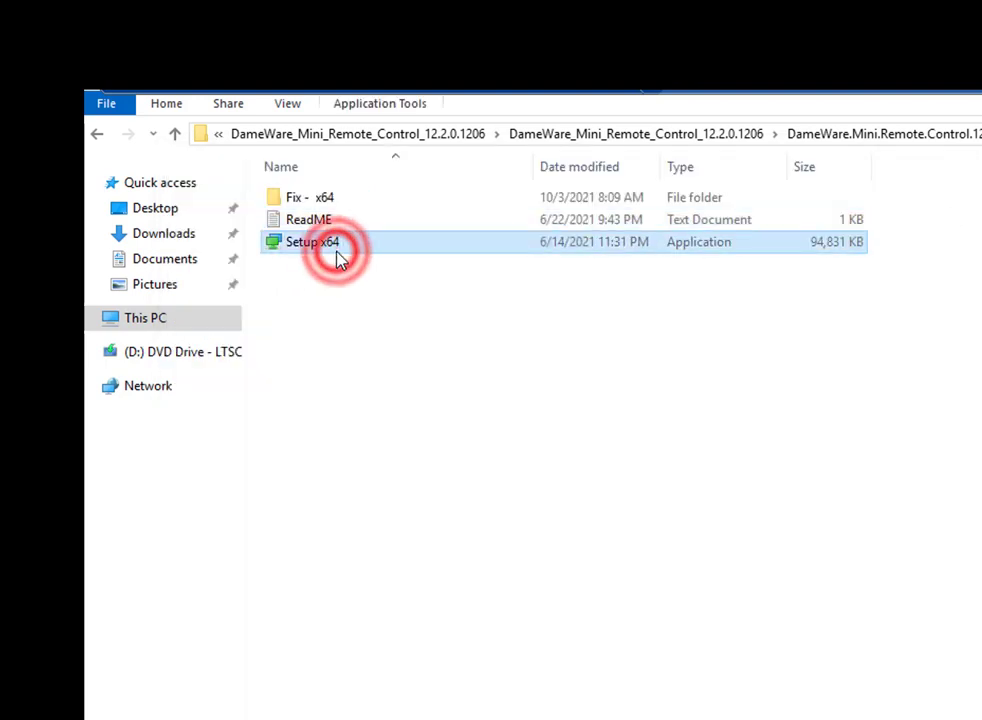
# Run Setup x64, accept the licence, keep the default folder and shortcuts, and click Install
pyautogui.doubleClick(337, 252)
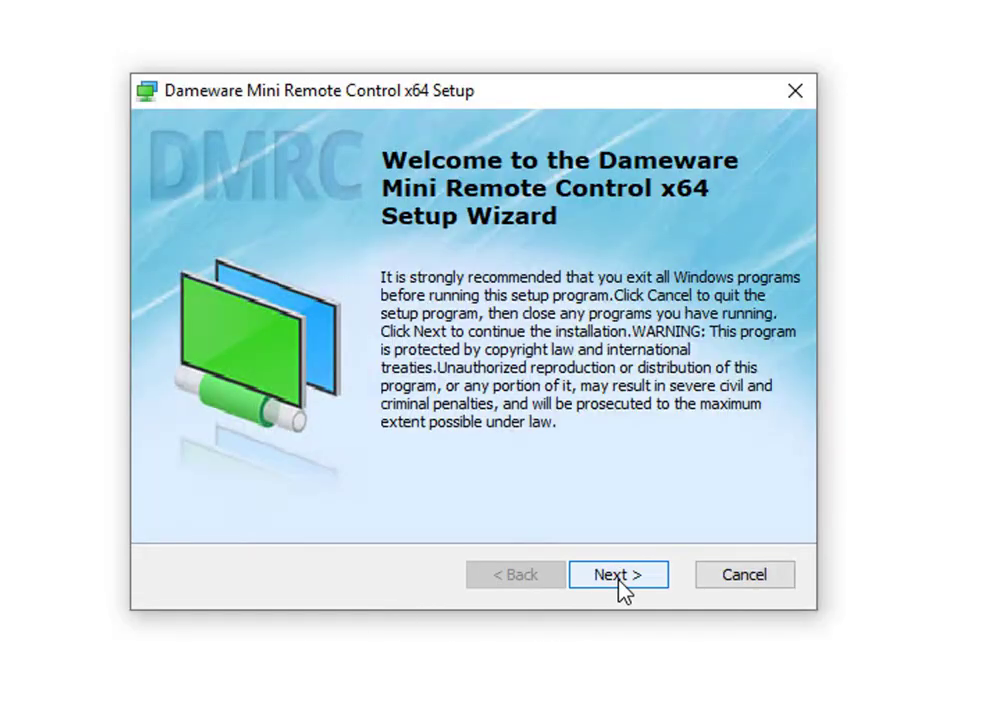
pyautogui.click(628, 582)
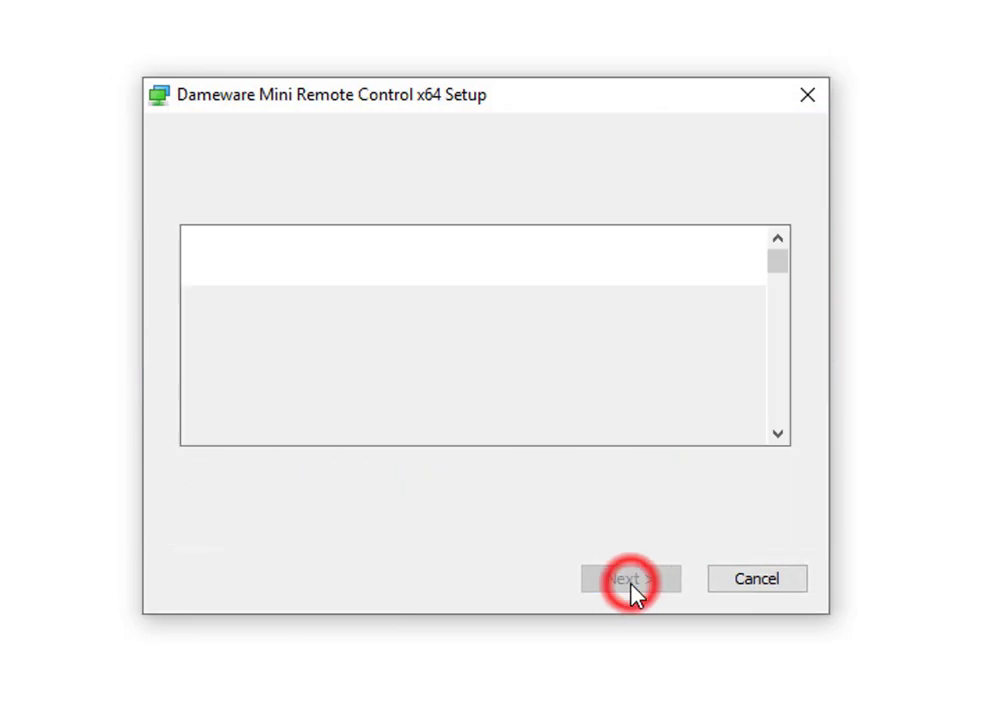
pyautogui.click(472, 473)
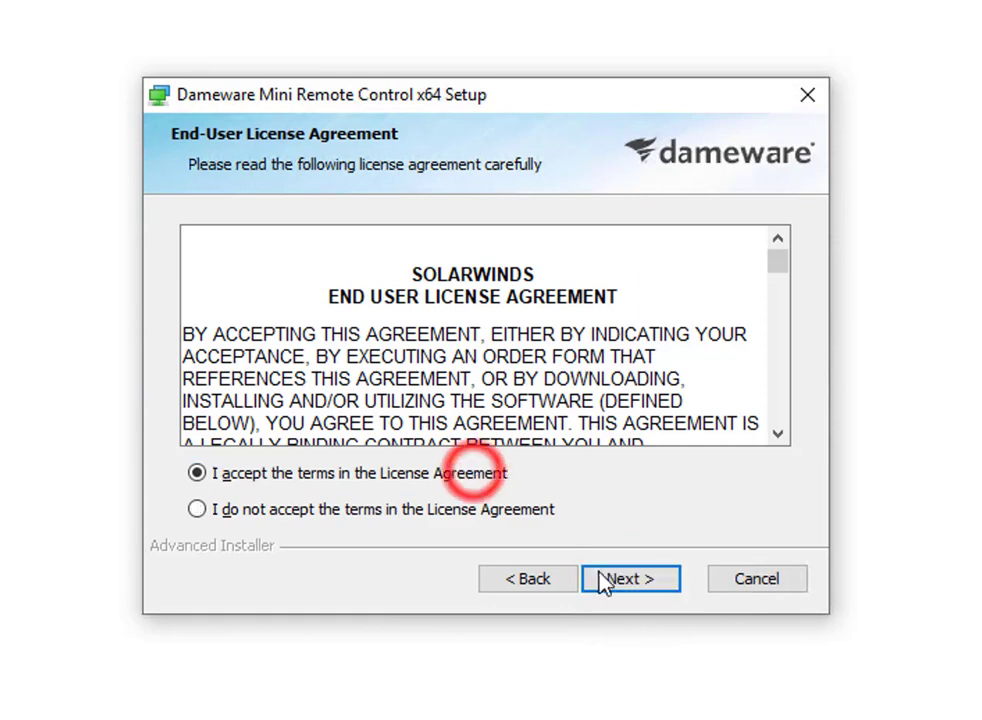
pyautogui.click(620, 581)
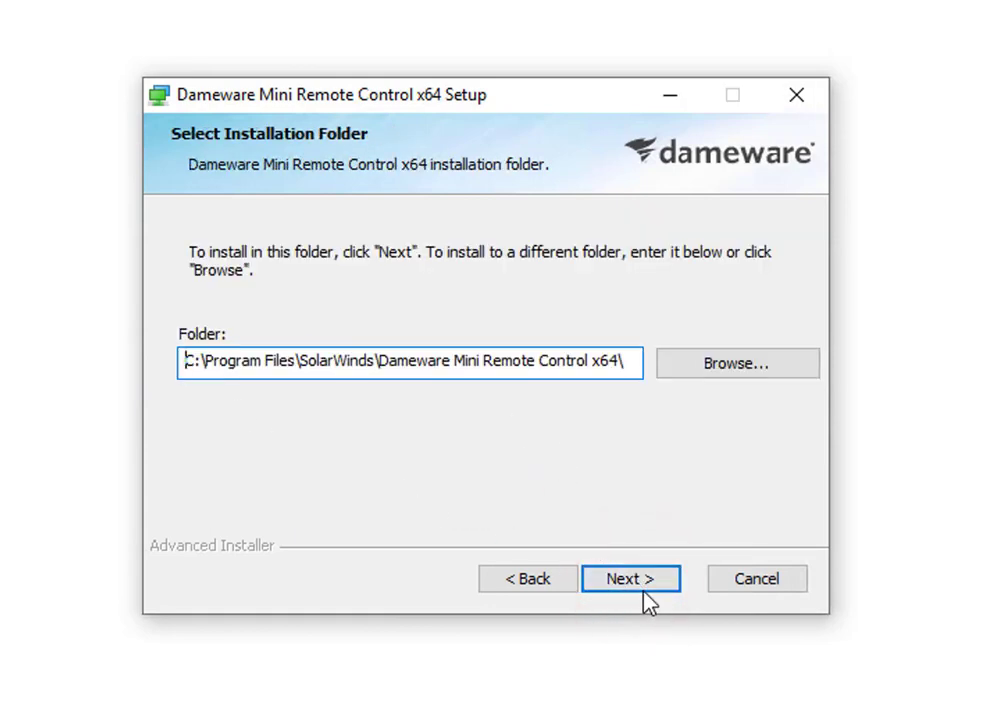
pyautogui.click(643, 587)
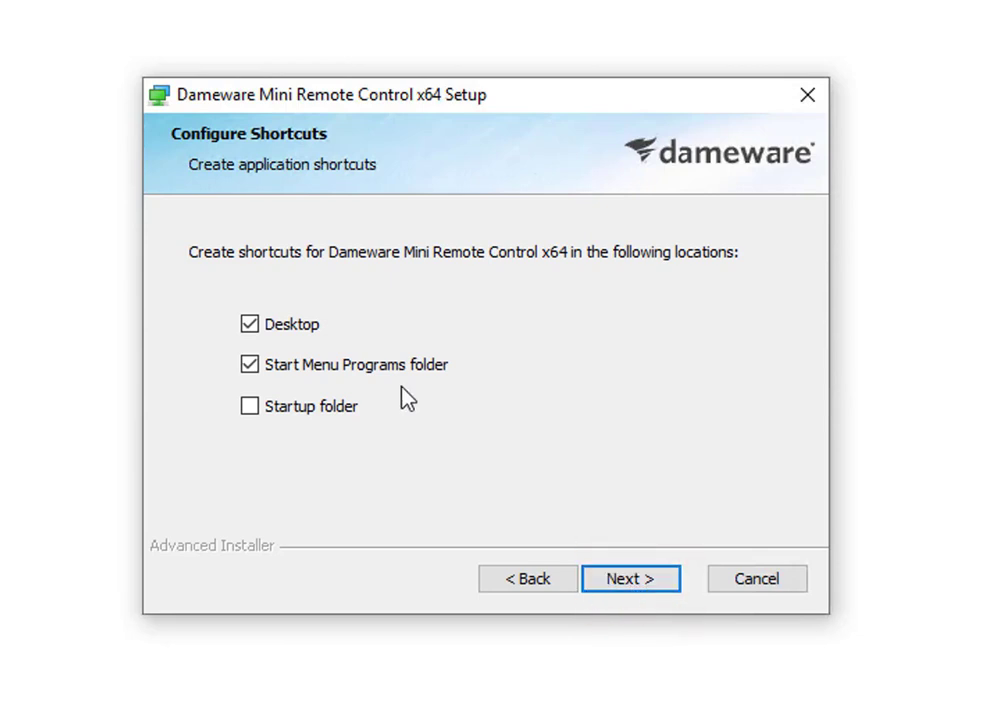
pyautogui.click(629, 589)
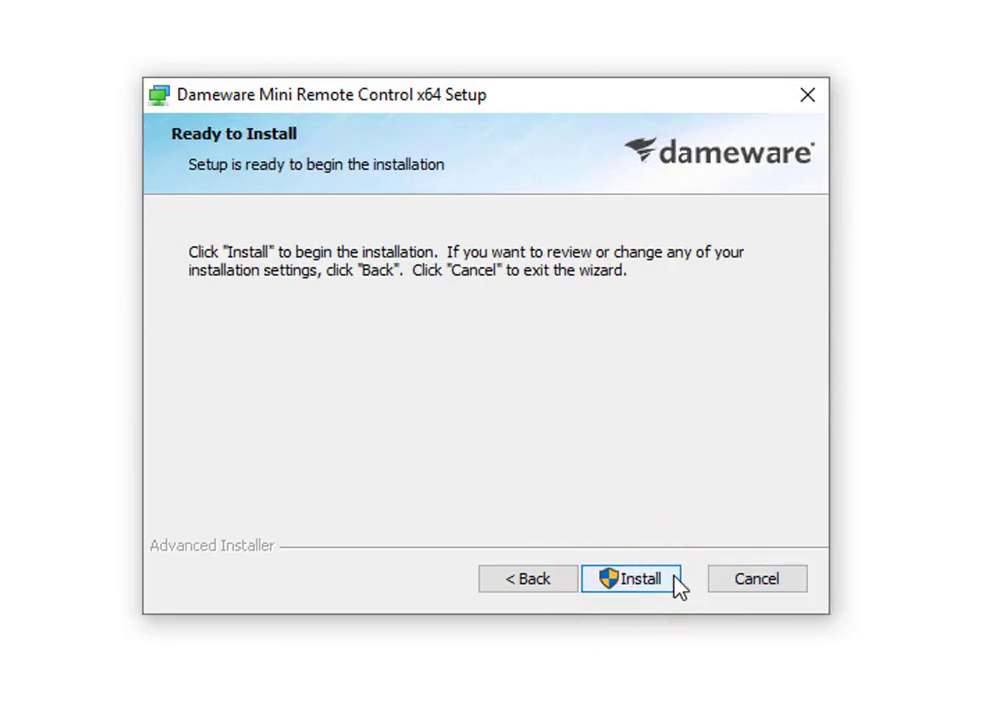
pyautogui.click(672, 584)
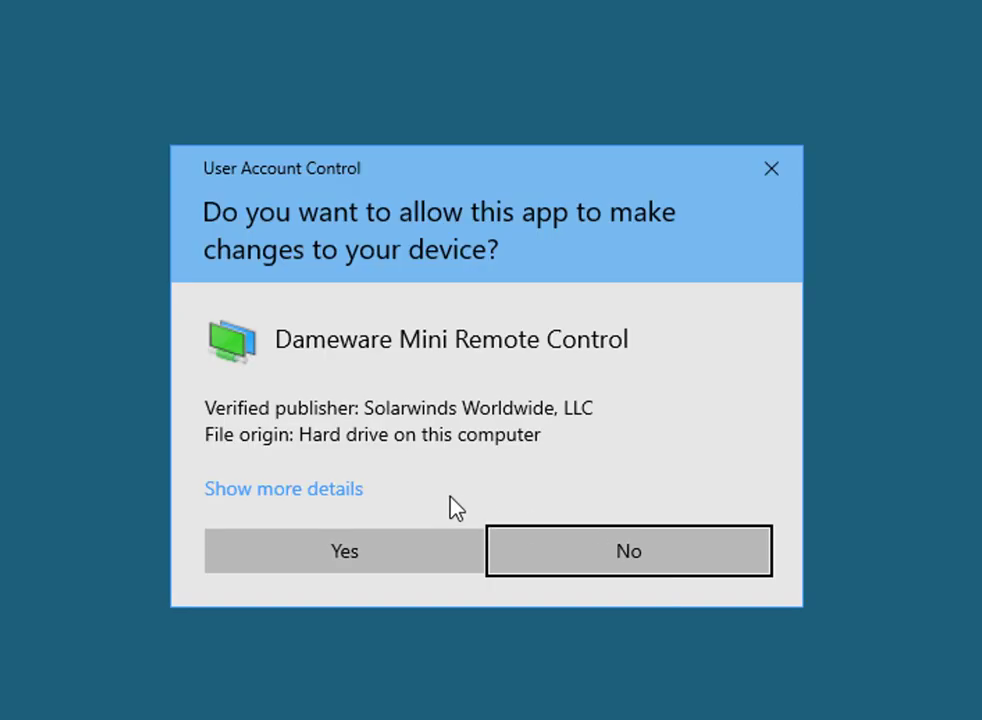
# Allow the Dameware installer to make changes on the User Account Control prompt
pyautogui.click(371, 549)
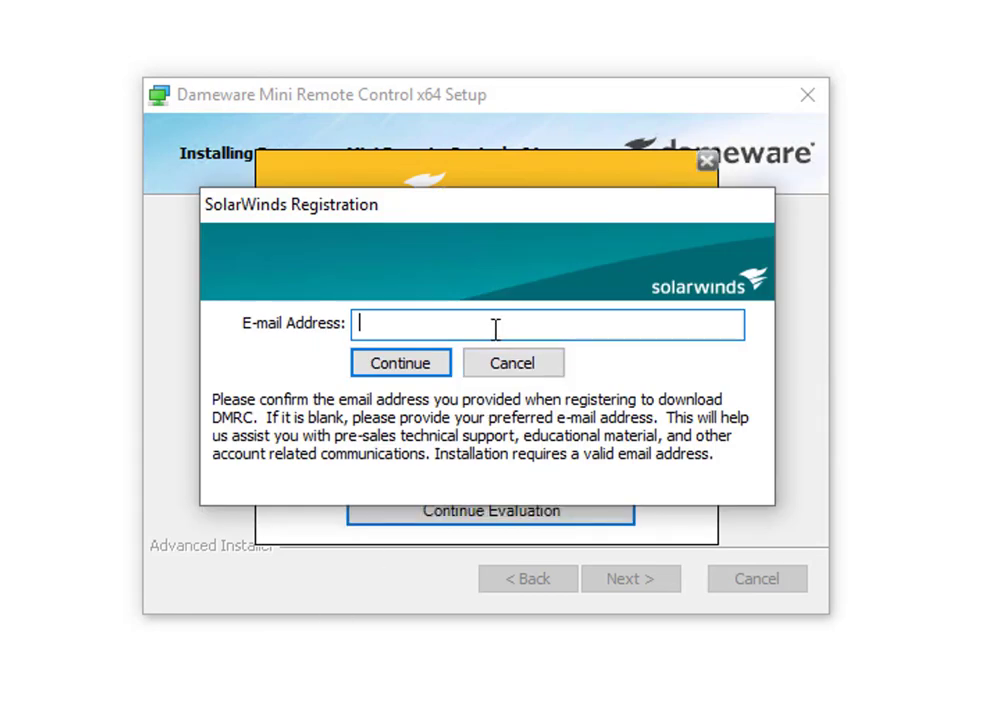
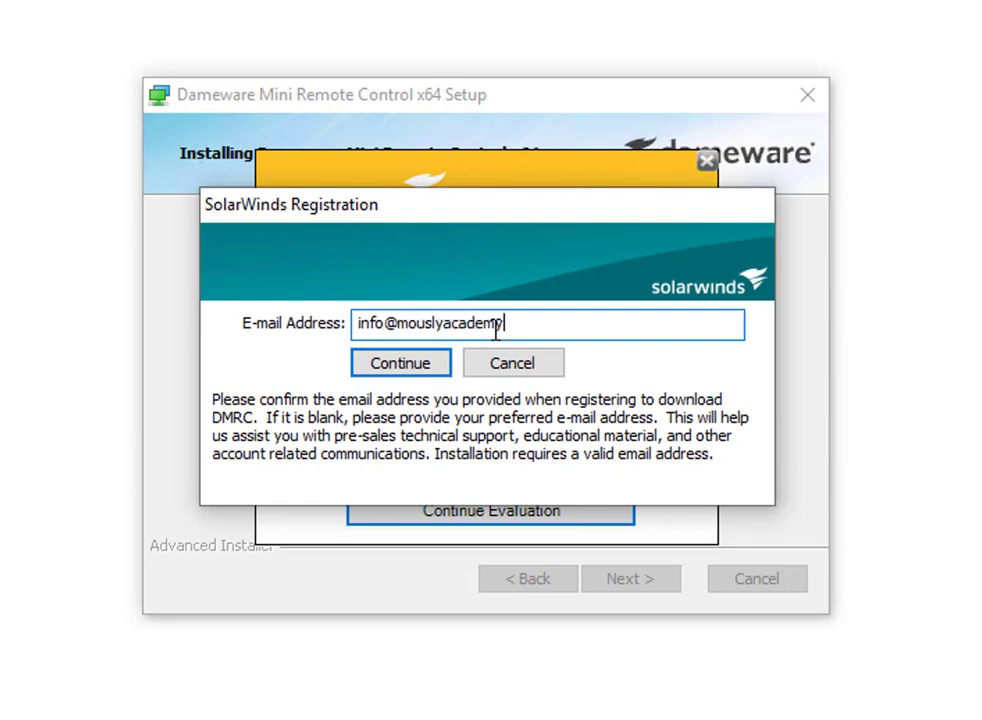
# Enter a registration e-mail address and submit it
pyautogui.click(390, 352)
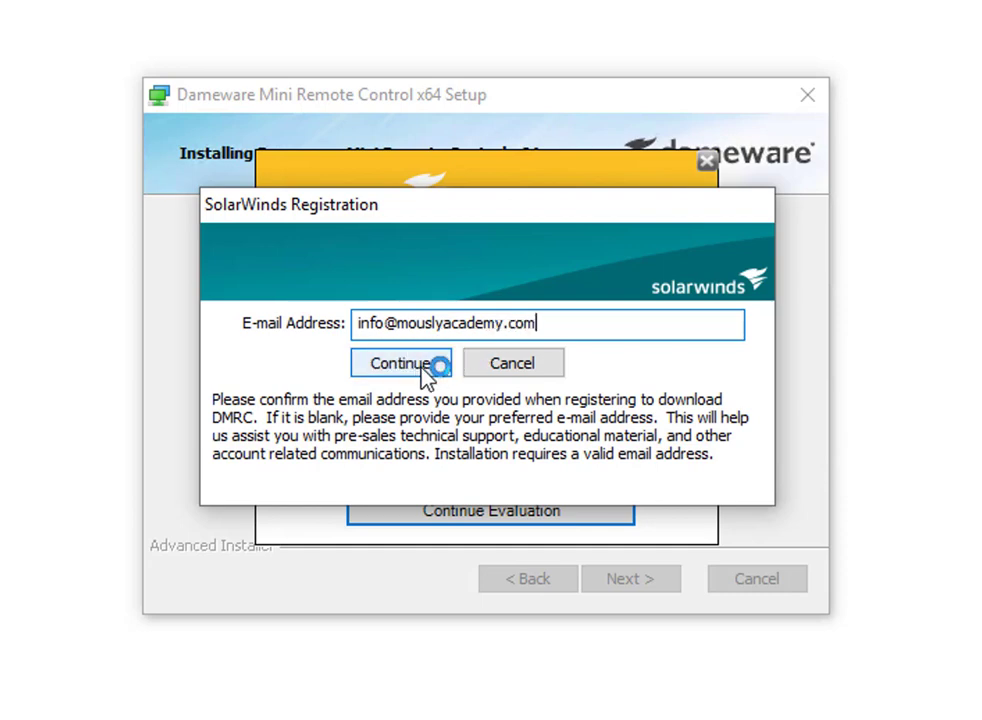
pyautogui.click(412, 368)
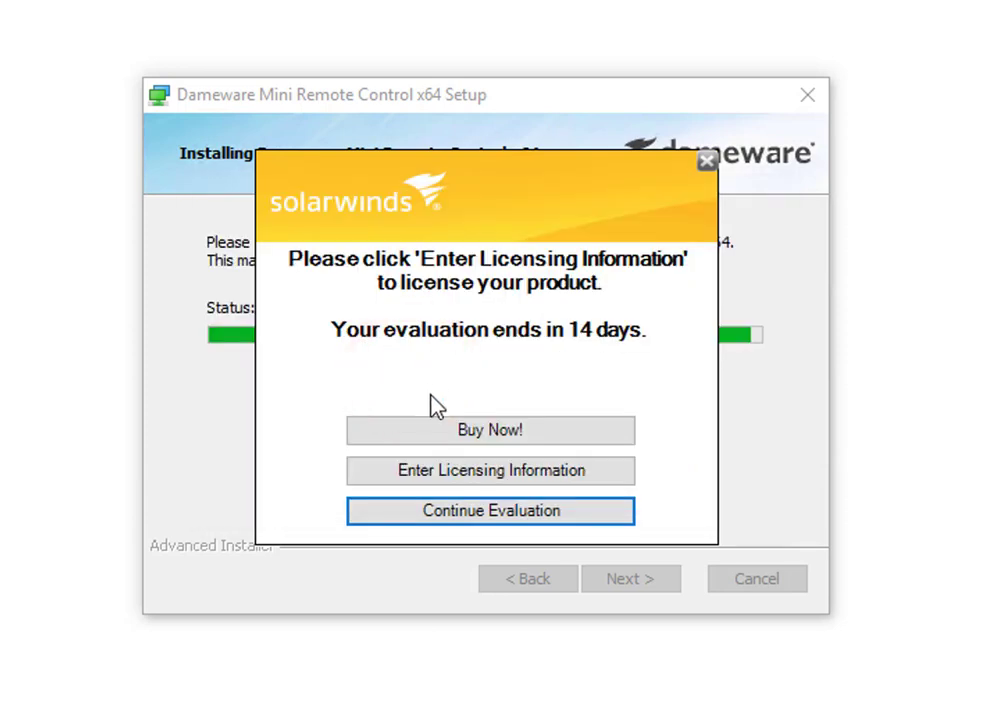
# Continue the evaluation, close License Status, approve Visual C++ install, and finish setup
pyautogui.click(419, 521)
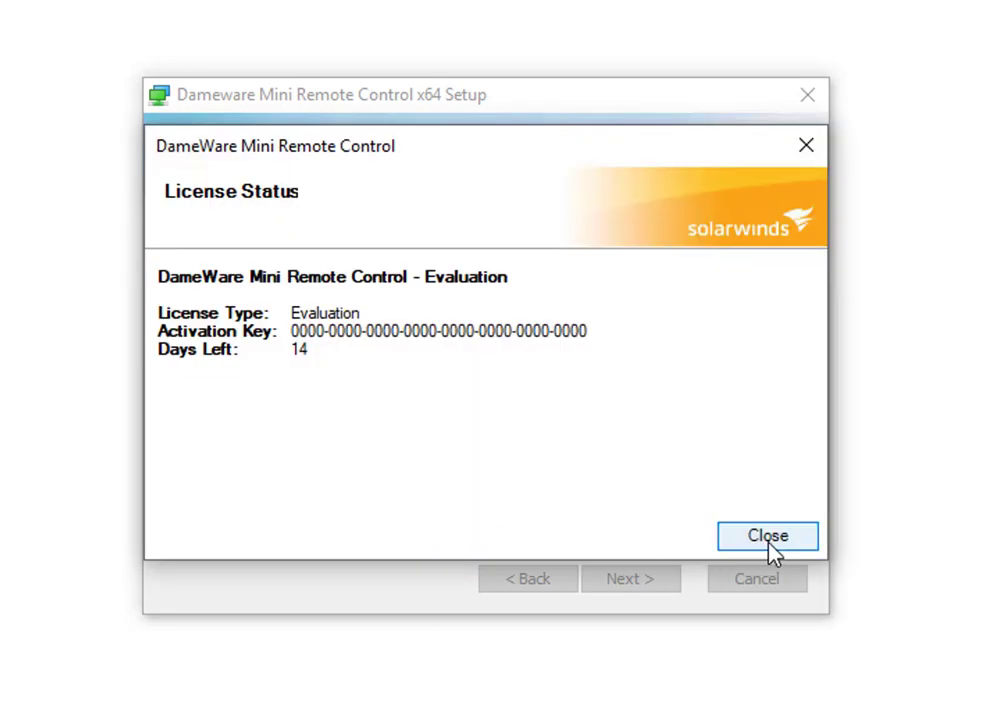
pyautogui.click(739, 537)
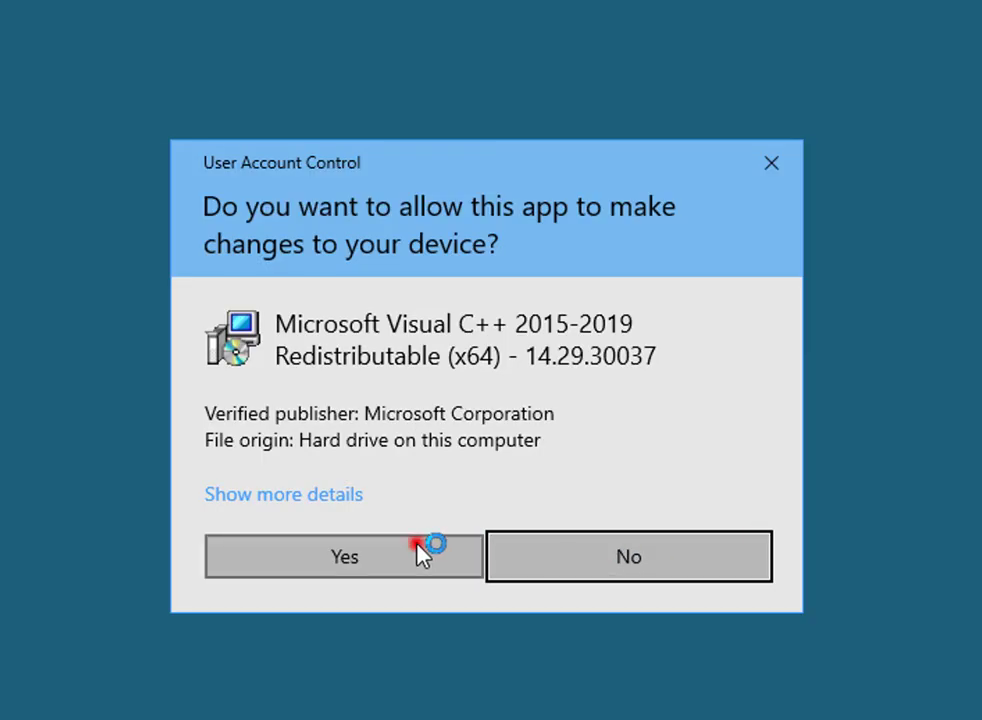
pyautogui.click(419, 550)
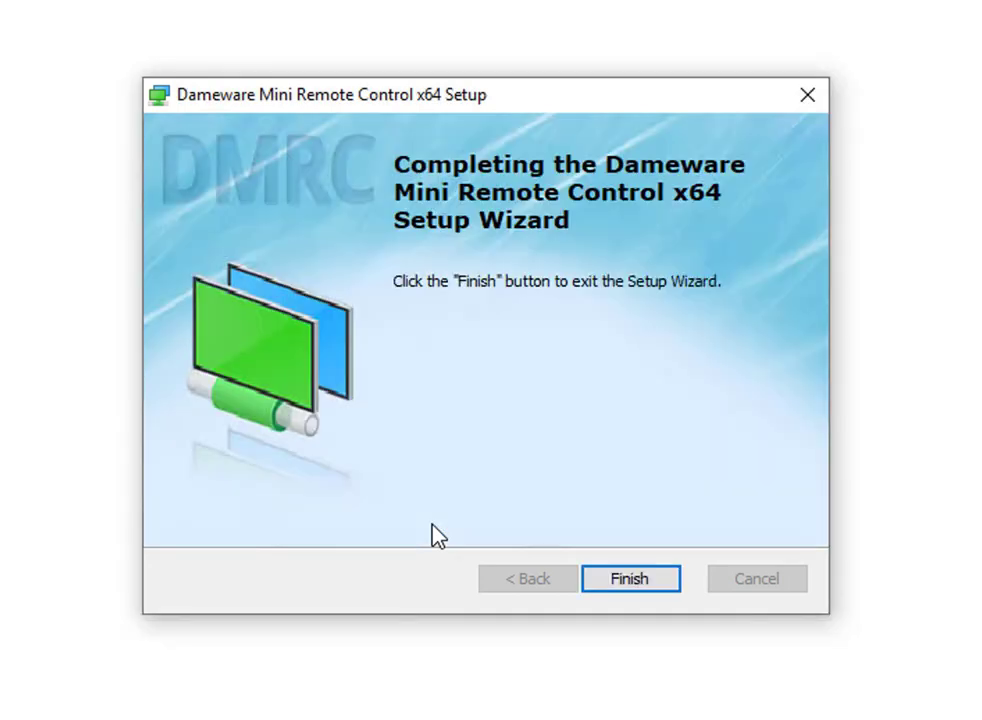
pyautogui.click(628, 582)
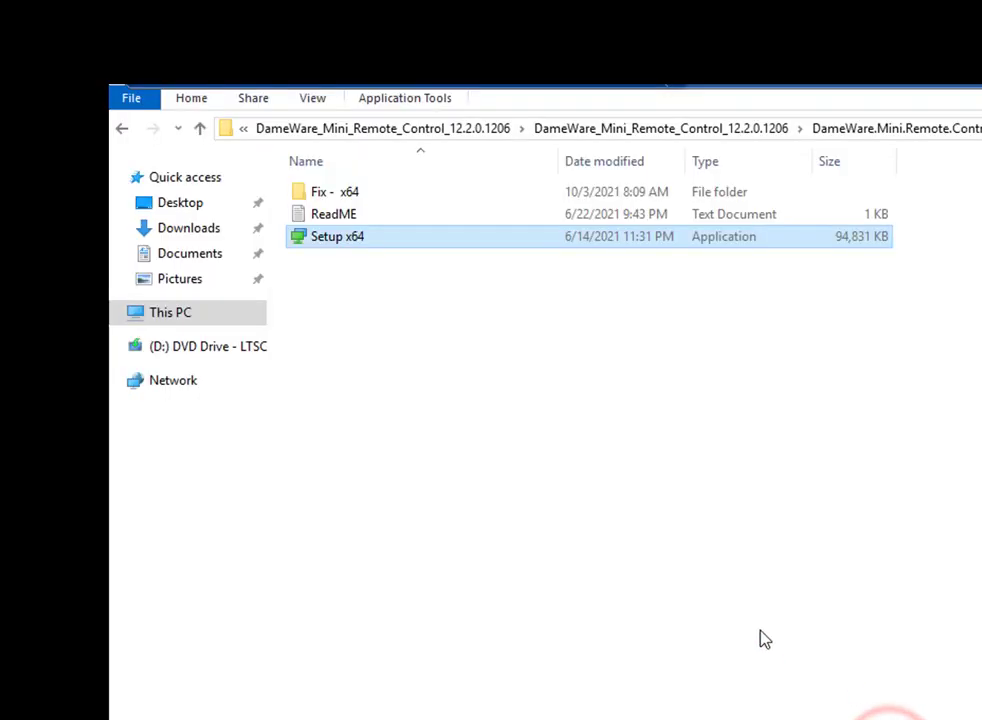
# Copy SolarWinds.Licensing.MRC.COMWrapper.dll from the Fix - x64 folder
pyautogui.doubleClick(370, 194)
pyautogui.click(376, 204)
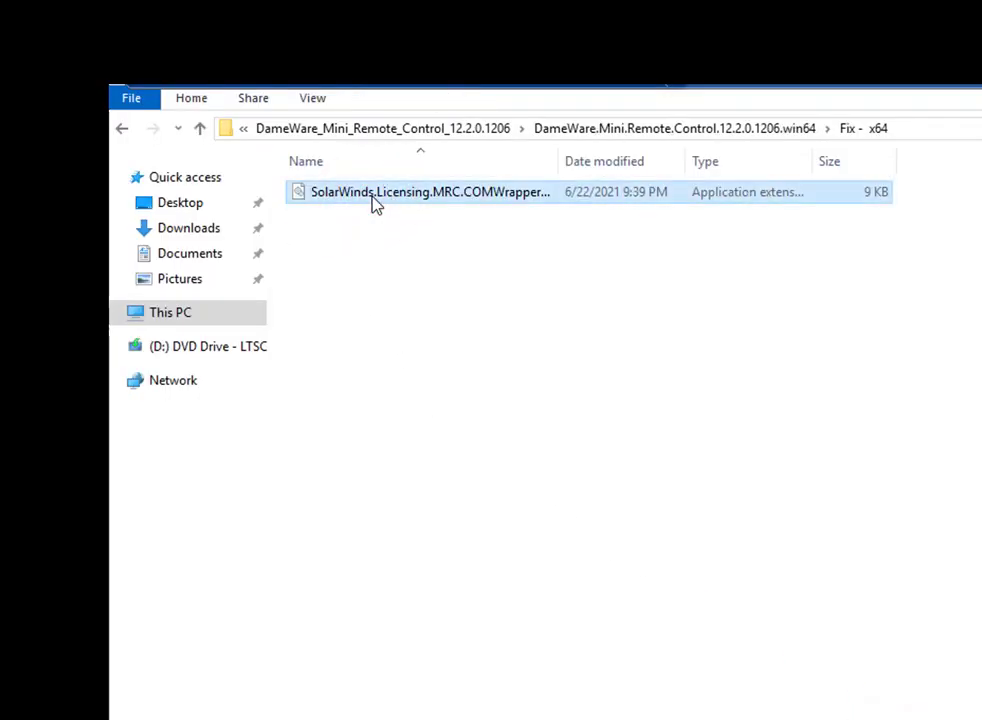
pyautogui.rightClick(376, 204)
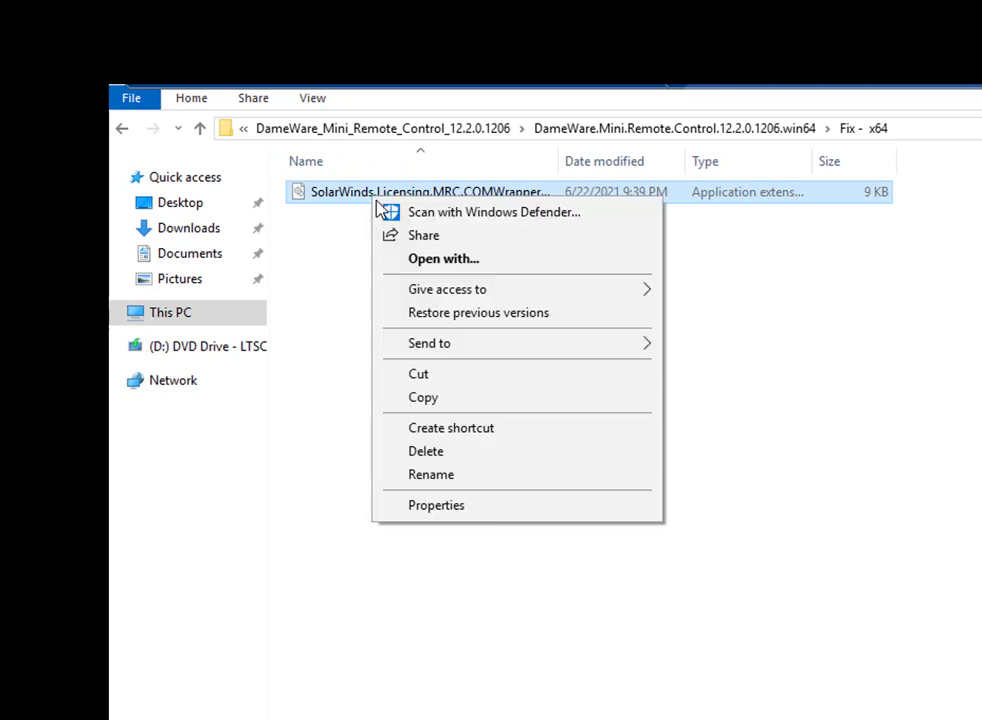
pyautogui.click(452, 399)
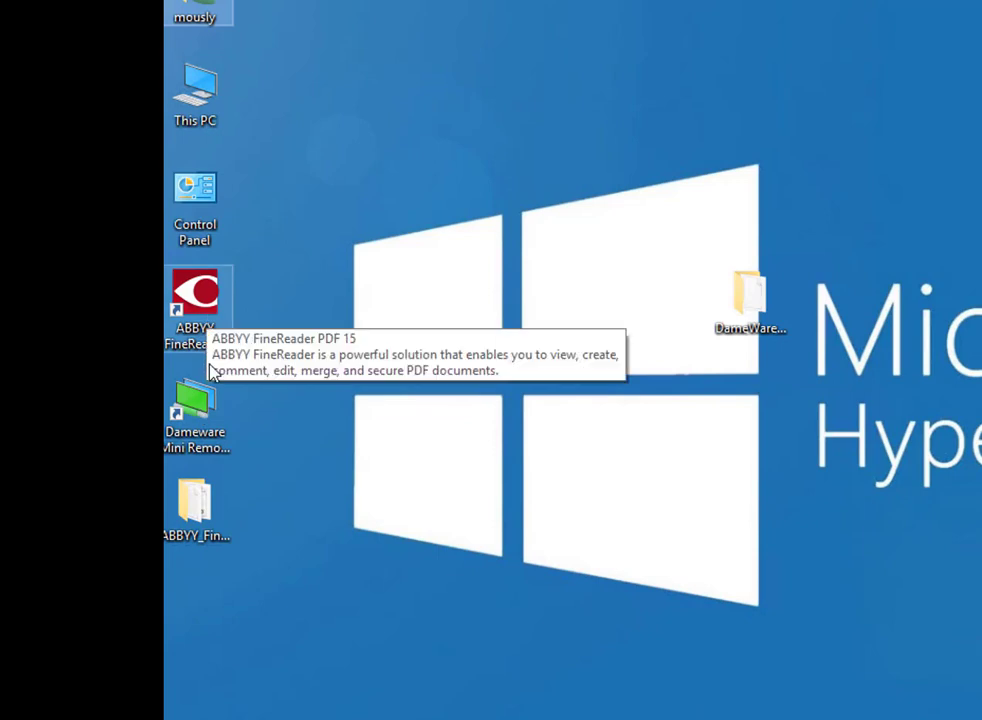
# Paste the DLL into Dameware's install folder, replacing the original with administrator permission
pyautogui.click(332, 240)
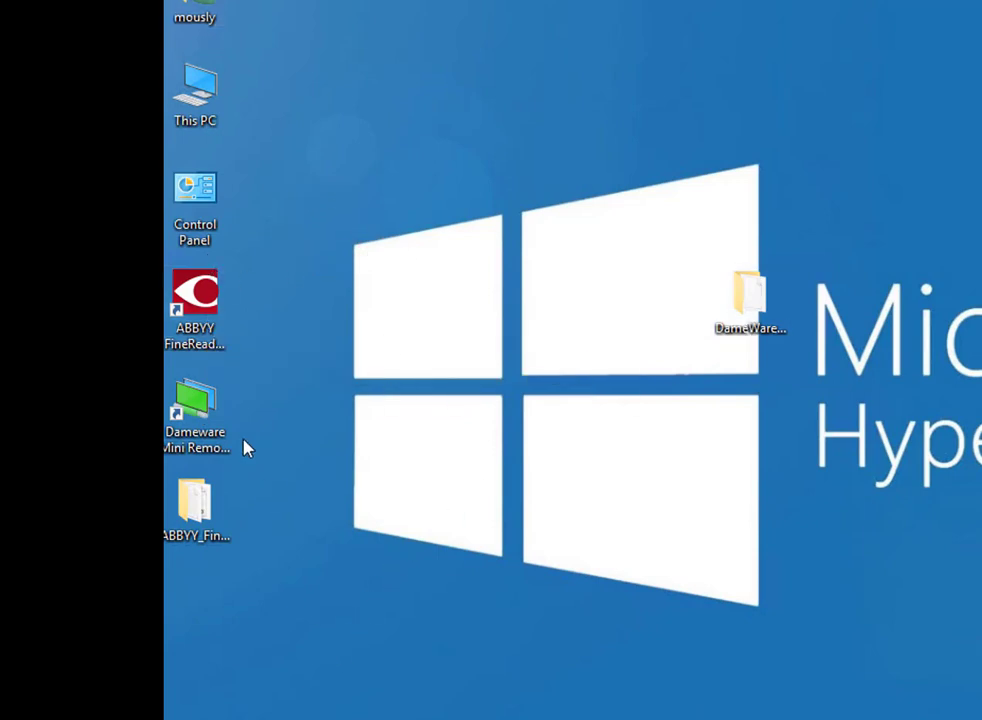
pyautogui.click(212, 405)
pyautogui.rightClick(212, 405)
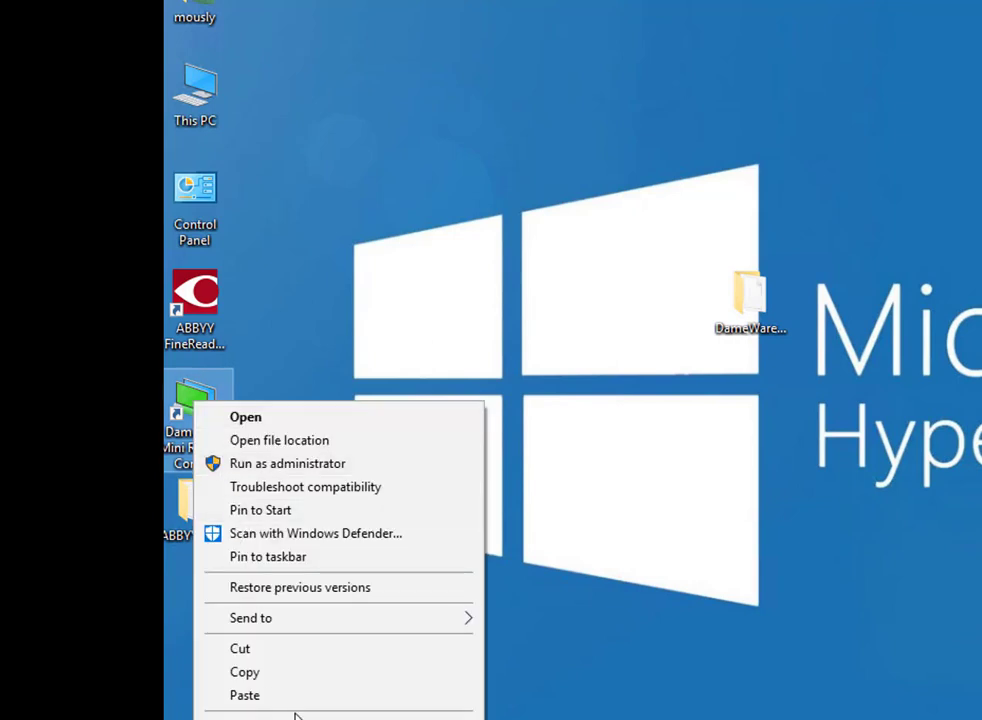
pyautogui.click(338, 440)
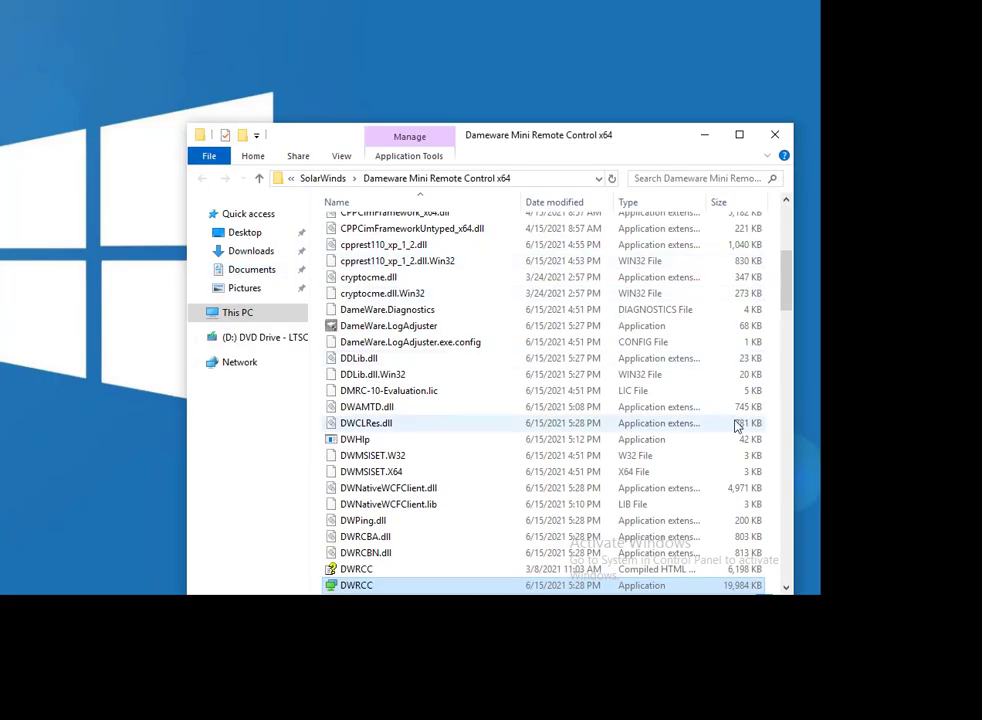
pyautogui.rightClick(770, 428)
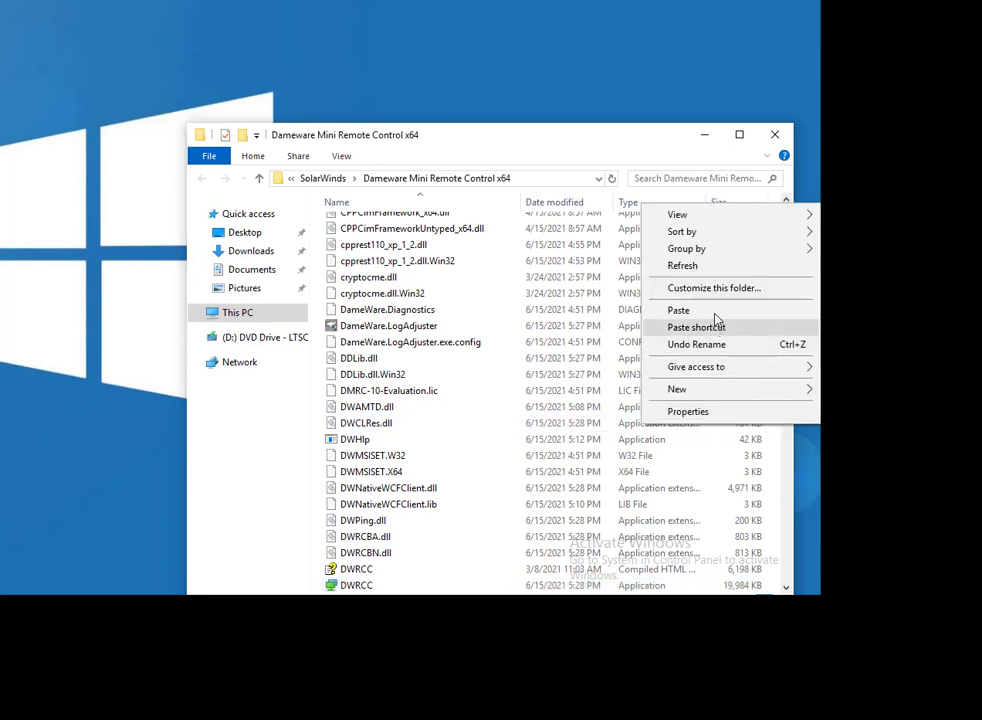
pyautogui.click(684, 310)
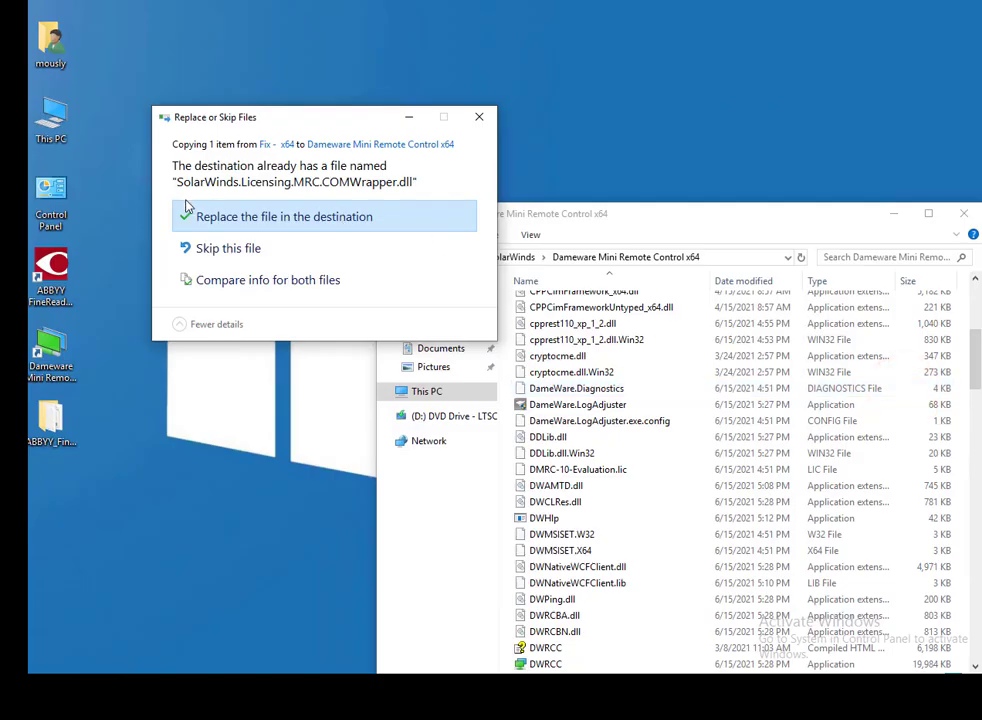
pyautogui.click(202, 214)
pyautogui.click(305, 221)
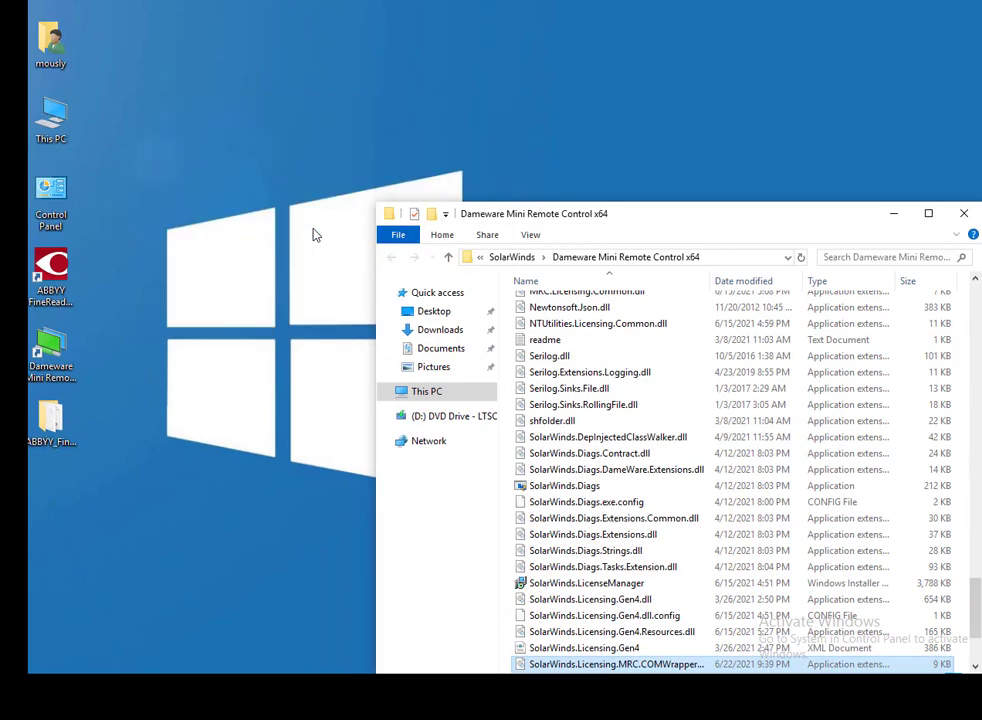
# Launch Dameware, close Remote Connect, and check Help > About shows a commercial license for 12.2.0.1206
pyautogui.doubleClick(47, 346)
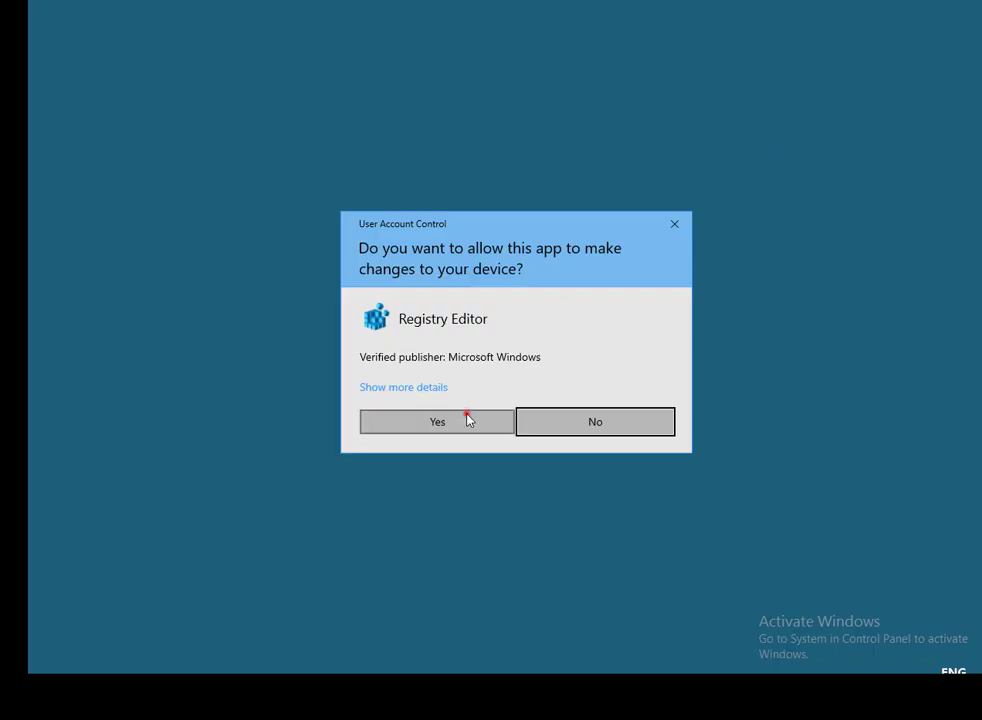
pyautogui.click(465, 417)
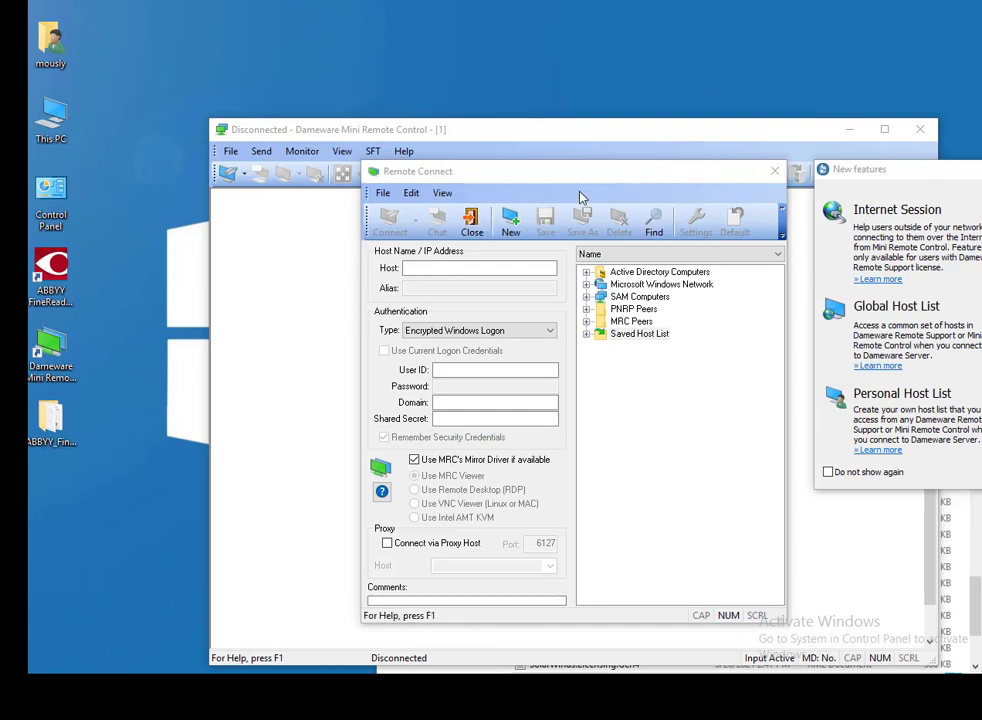
pyautogui.click(774, 173)
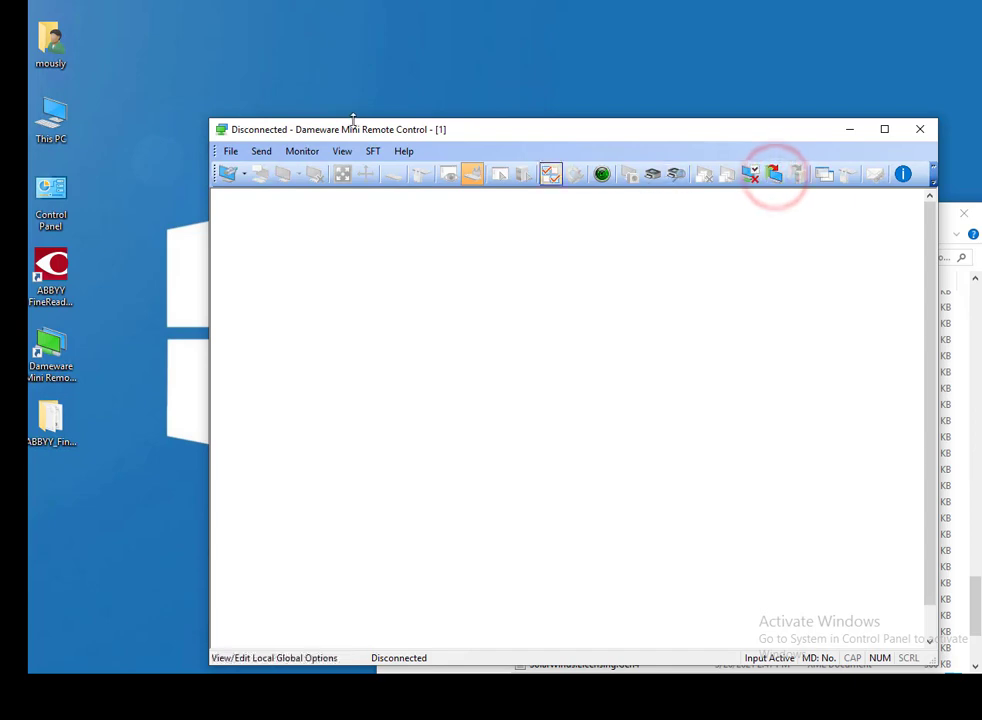
pyautogui.click(403, 151)
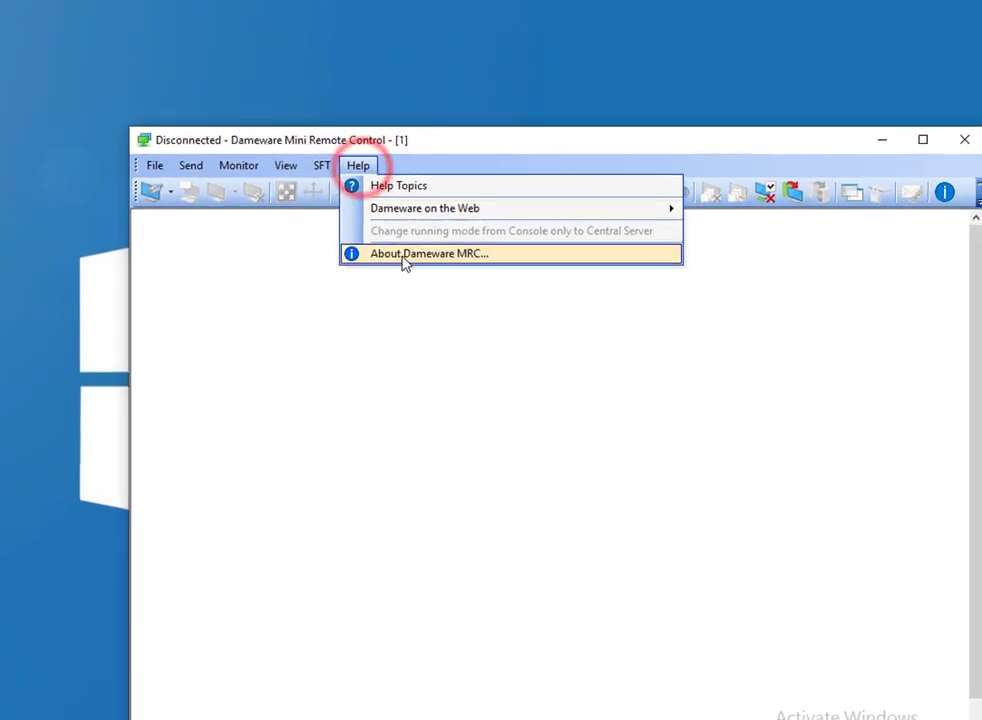
pyautogui.click(405, 256)
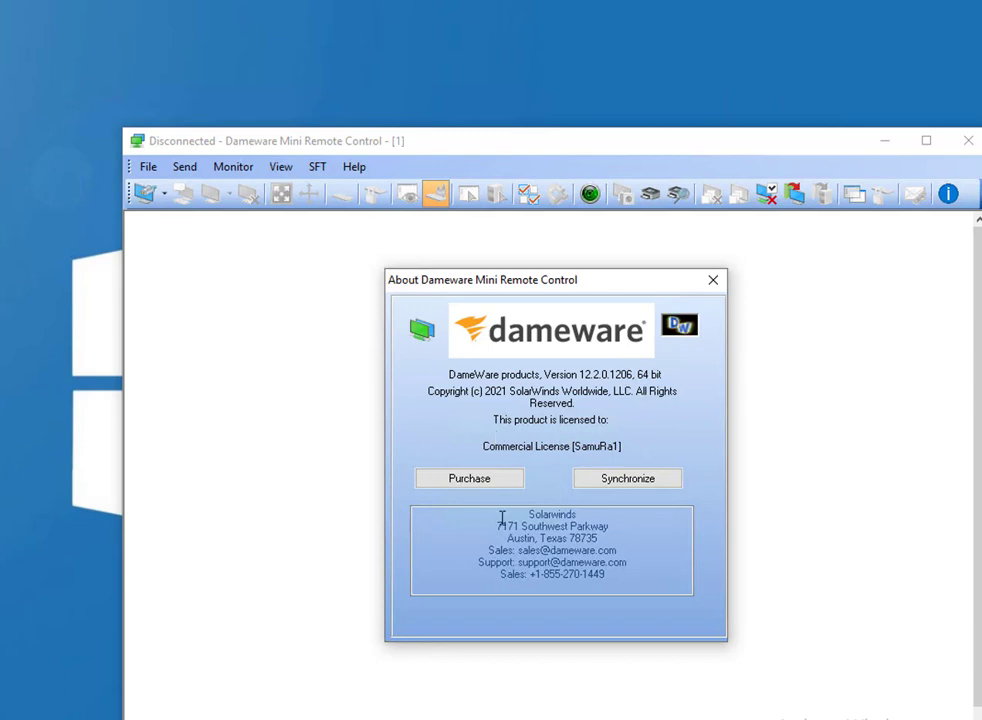
pyautogui.click(710, 285)
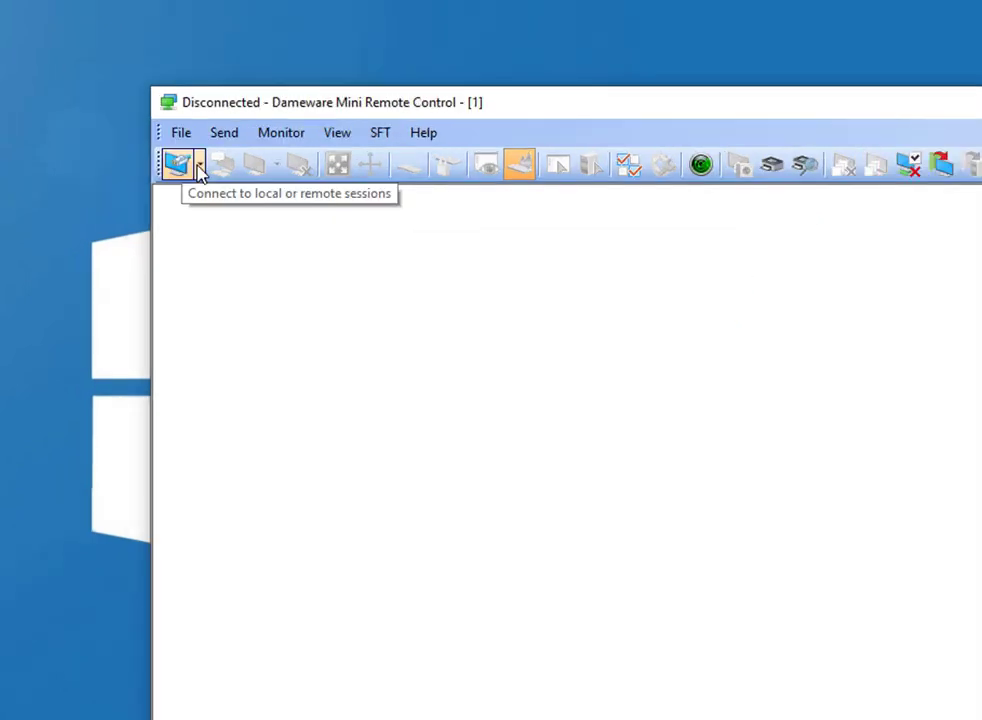
# Open Remote Connect and add a new host 192.168.2.250
pyautogui.click(199, 168)
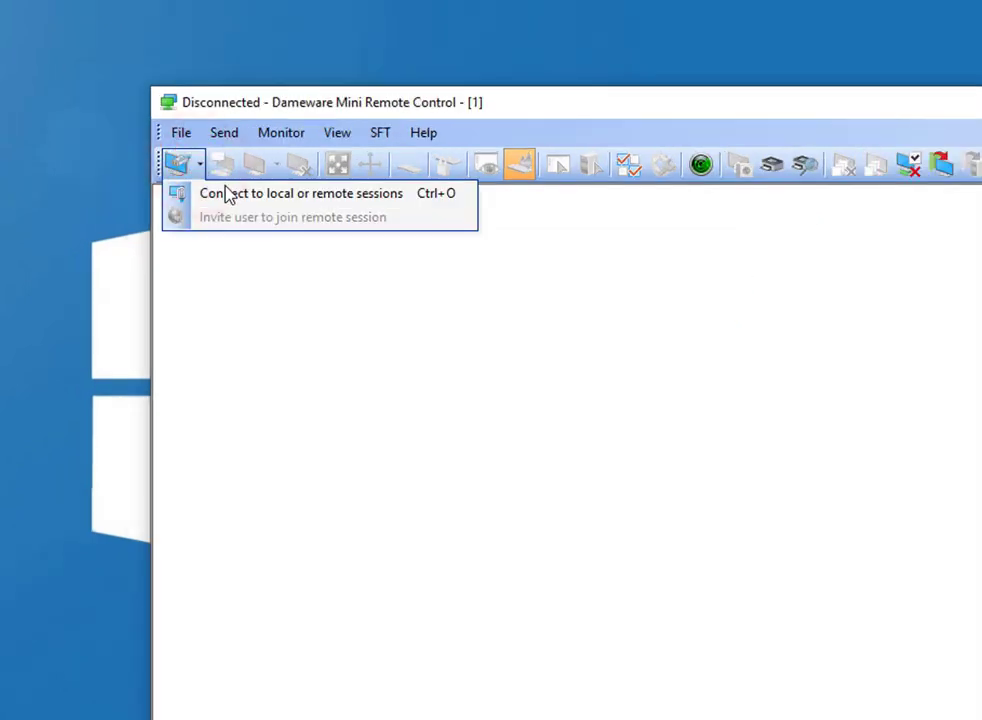
pyautogui.click(229, 193)
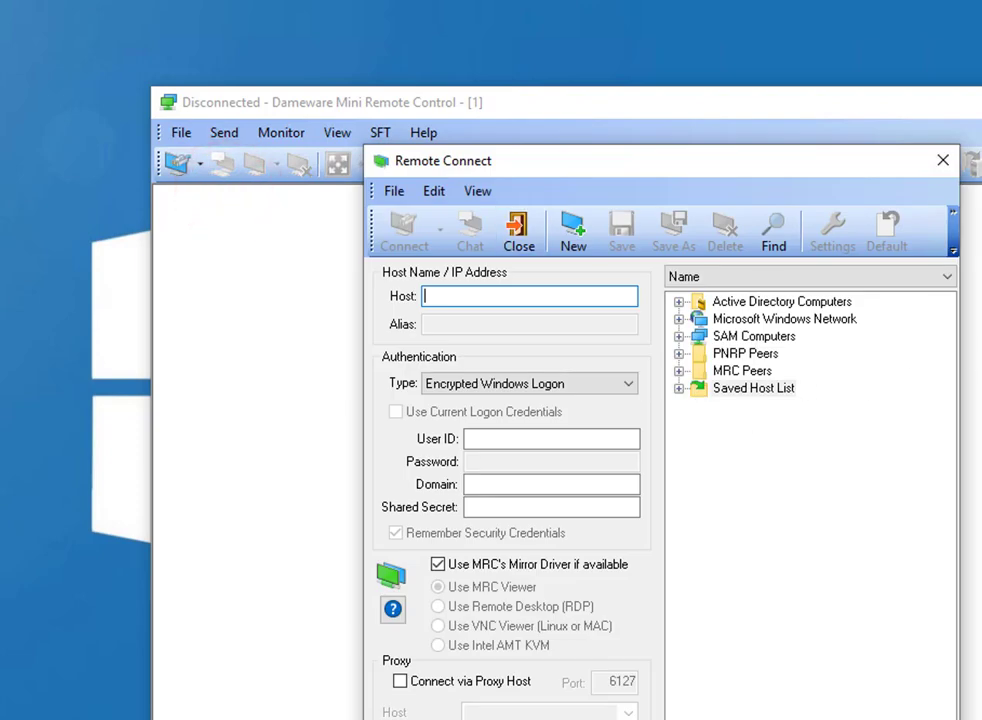
pyautogui.click(538, 293)
pyautogui.click(695, 519)
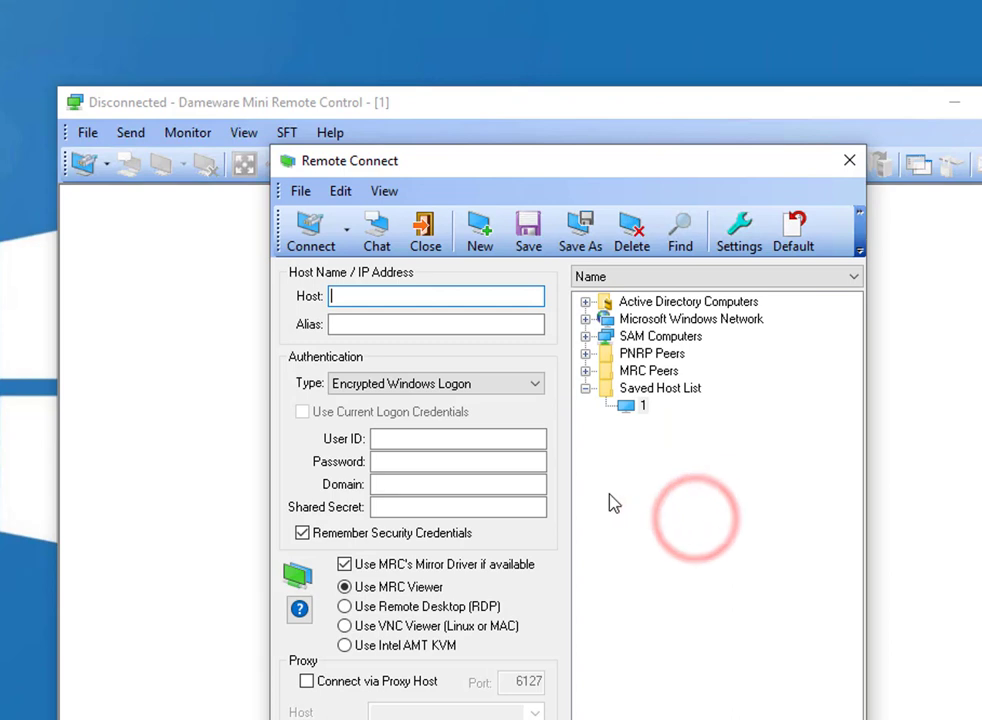
pyautogui.write('192.16')
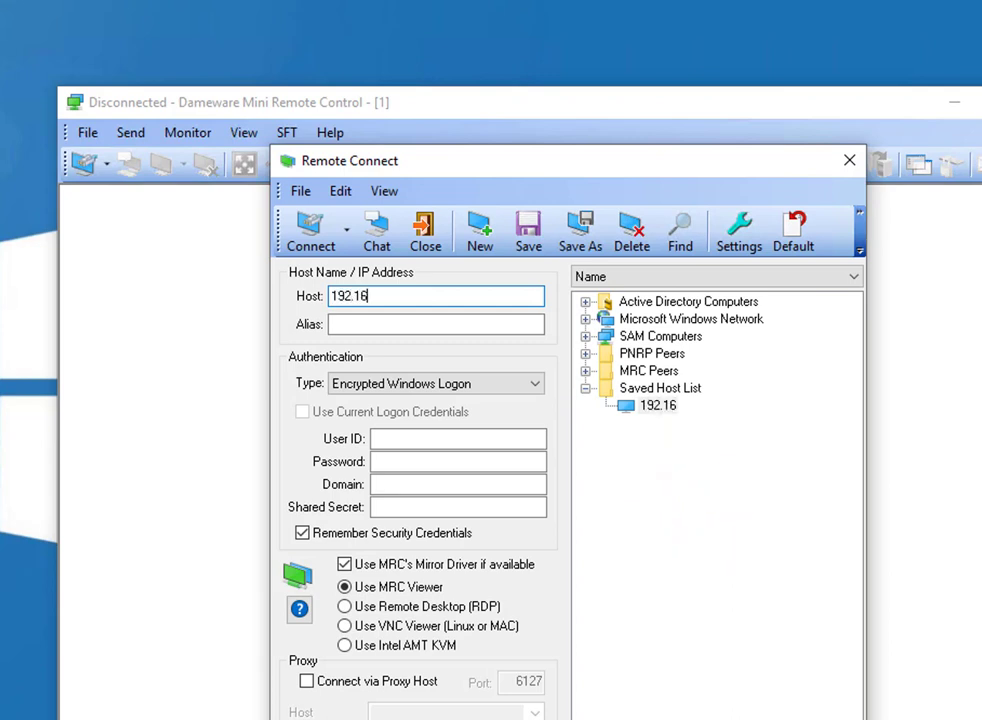
pyautogui.write('8.2.250')
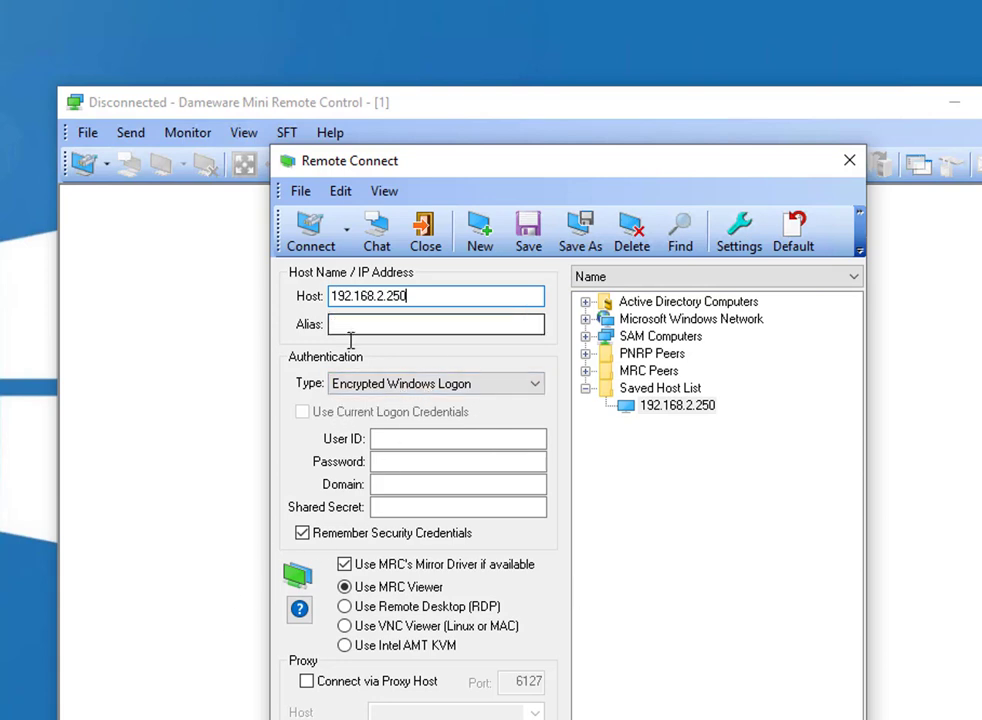
# Fill in the logon user ID, password and domain mouslyacad for the host
pyautogui.click(396, 437)
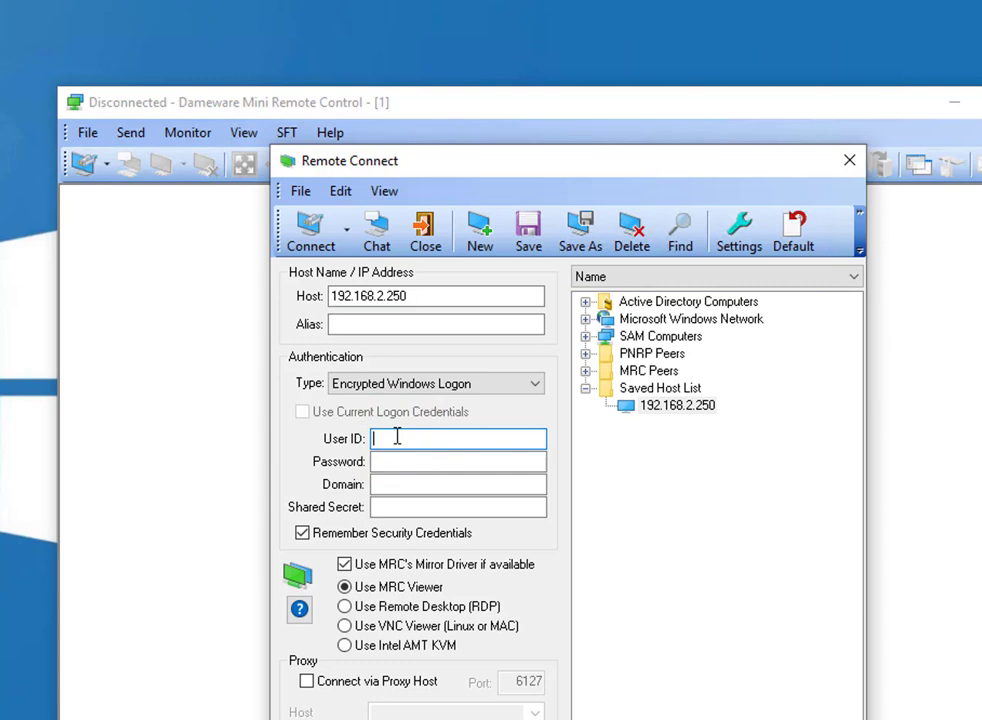
pyautogui.write('mously')
pyautogui.press('Tab')
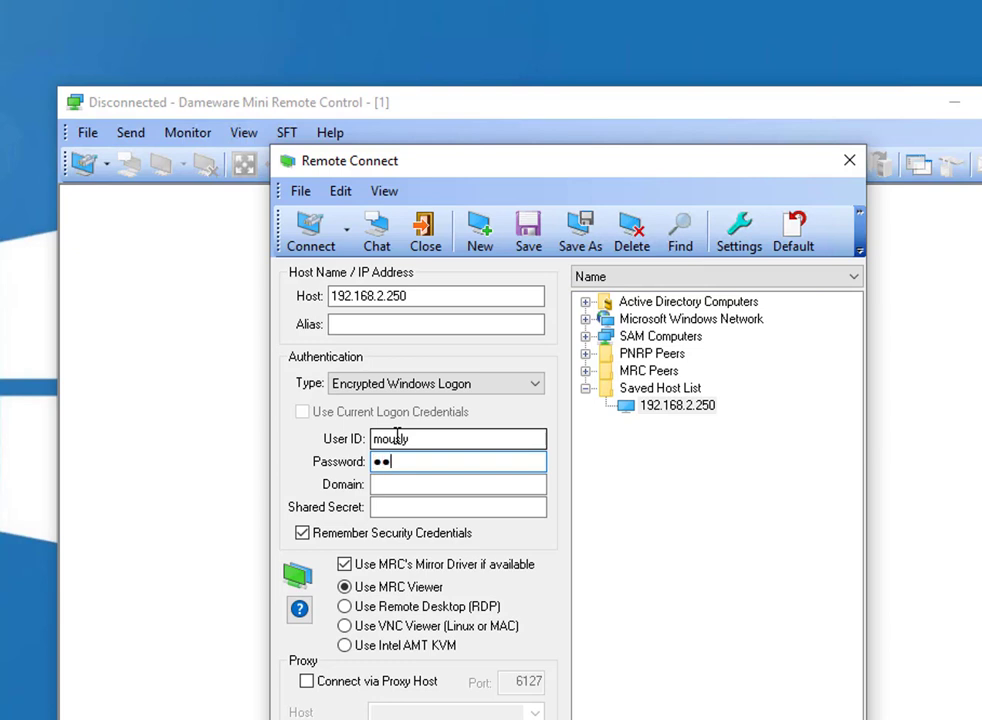
pyautogui.write('•••••••••')
pyautogui.press('Tab')
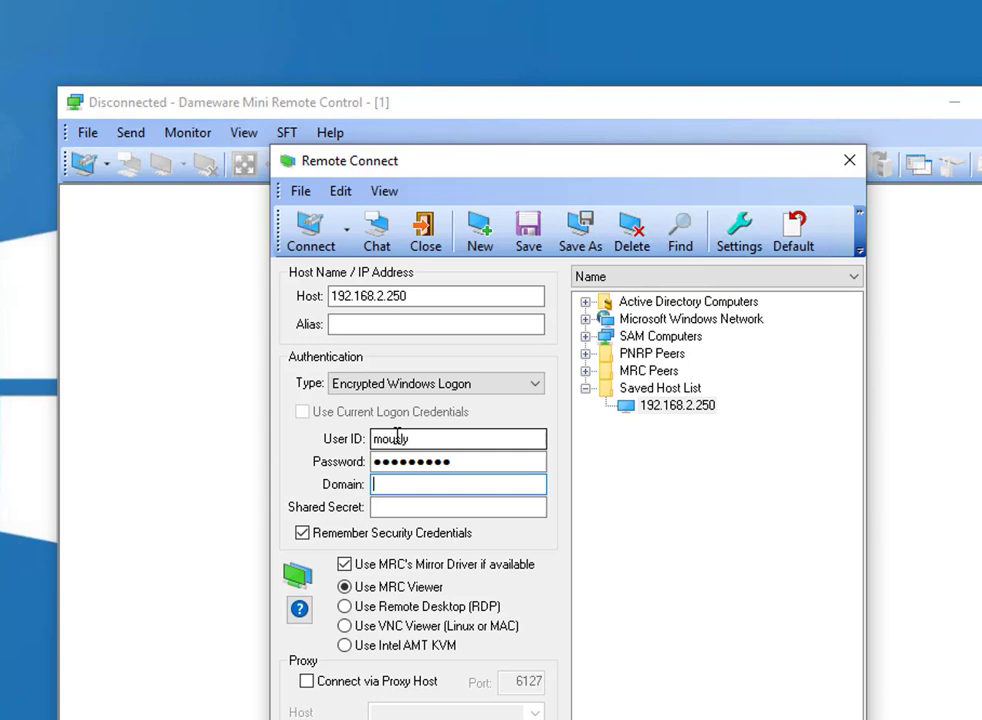
pyautogui.write('mouslyacademy.local')
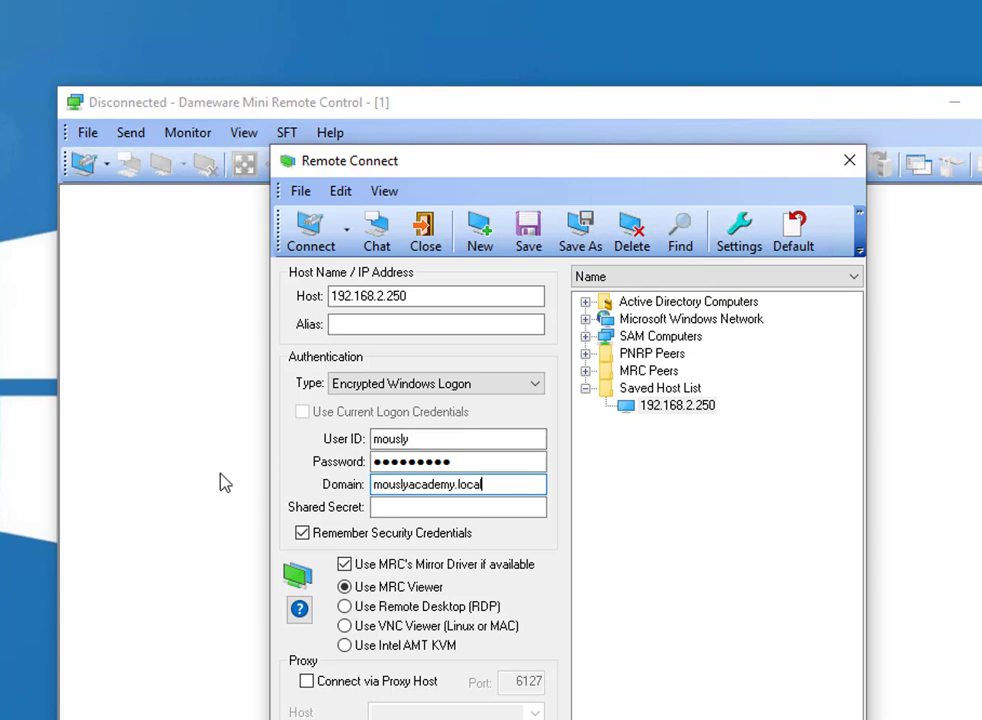
pyautogui.click(412, 509)
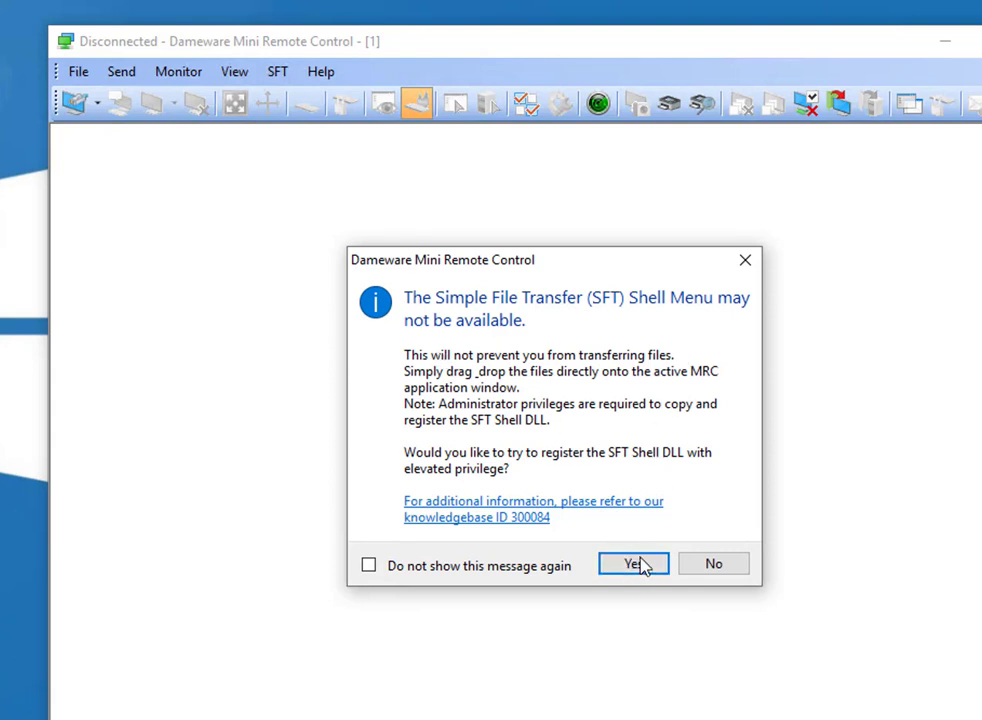
# Approve SFT Shell DLL registration and the elevated prompt, then abort the pending connection
pyautogui.click(636, 565)
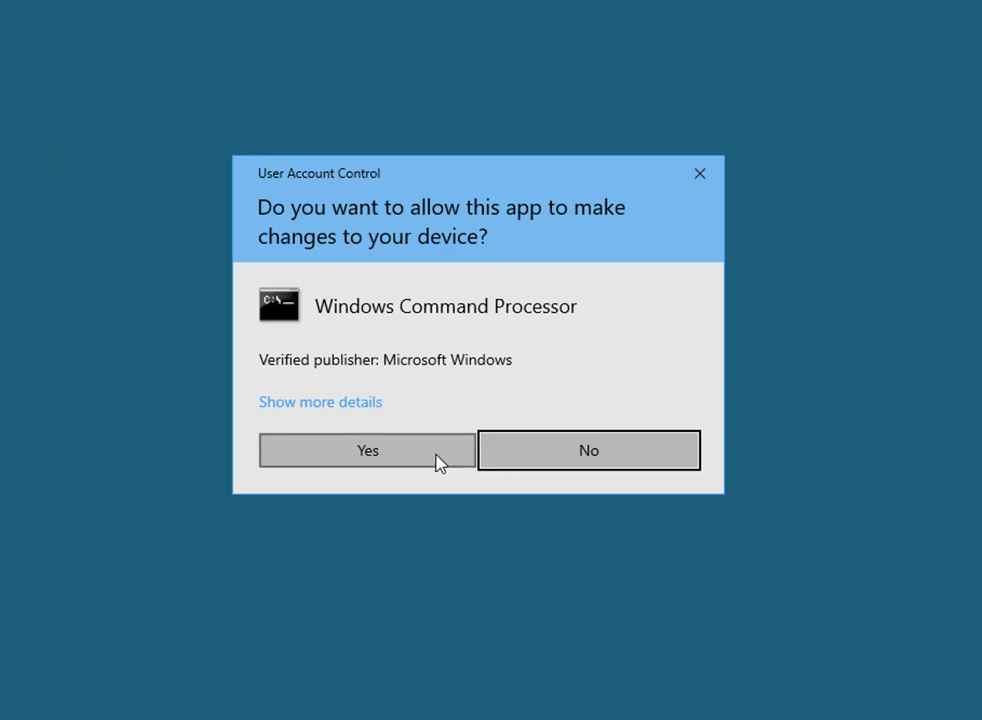
pyautogui.click(440, 455)
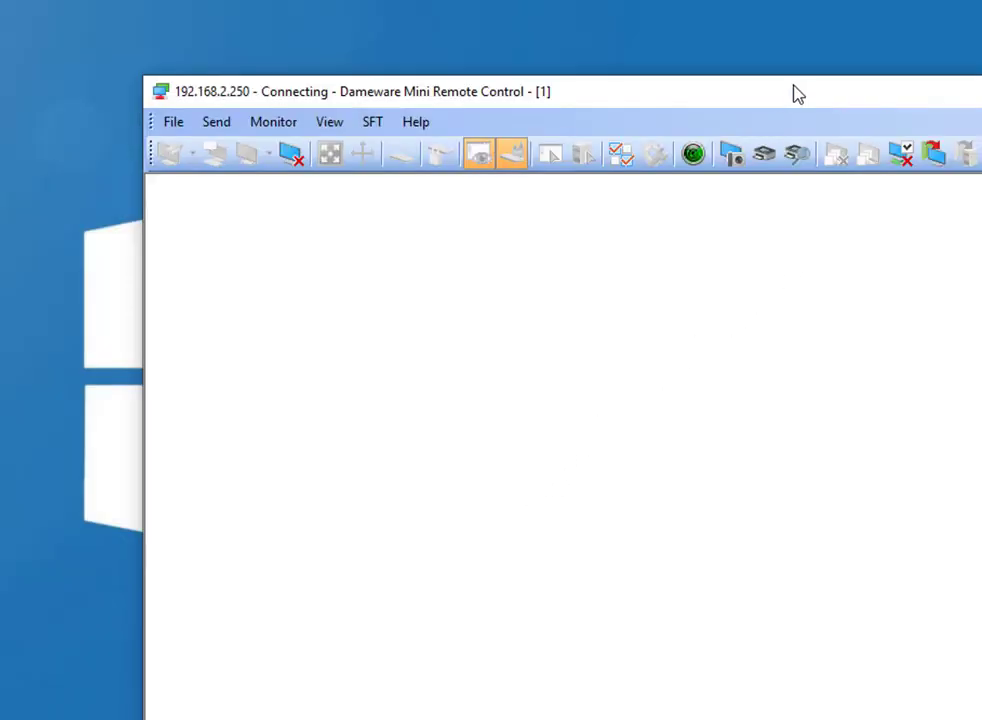
pyautogui.click(300, 160)
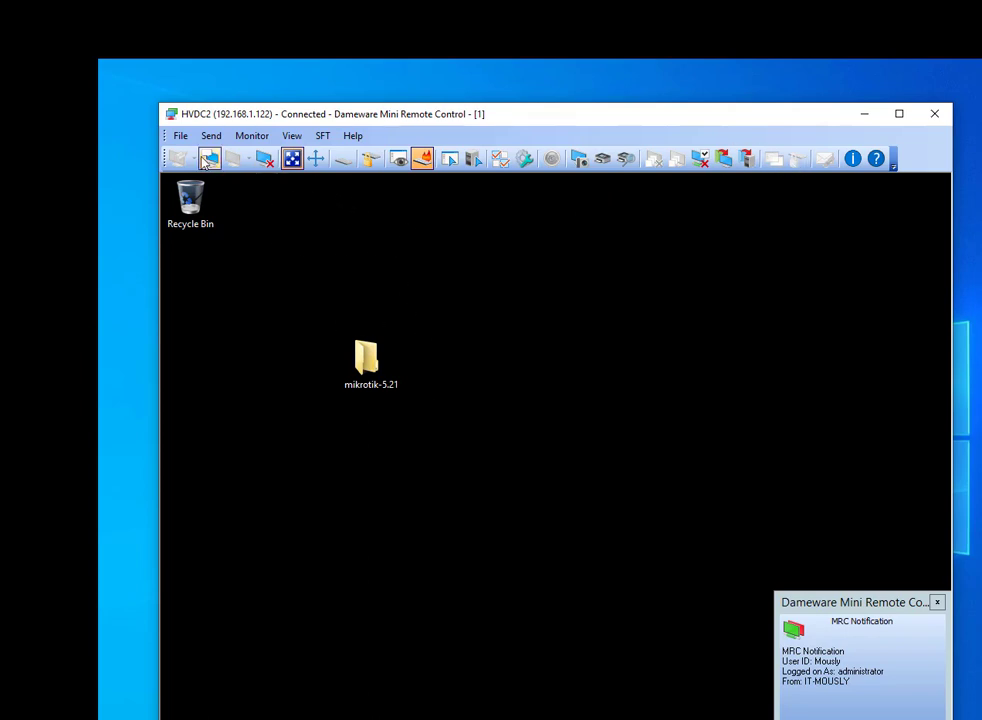
# Toggle View Only and the remote keyboard/mouse lock on and off, then open the remote server's IPv4 IP Filter settings
pyautogui.click(398, 160)
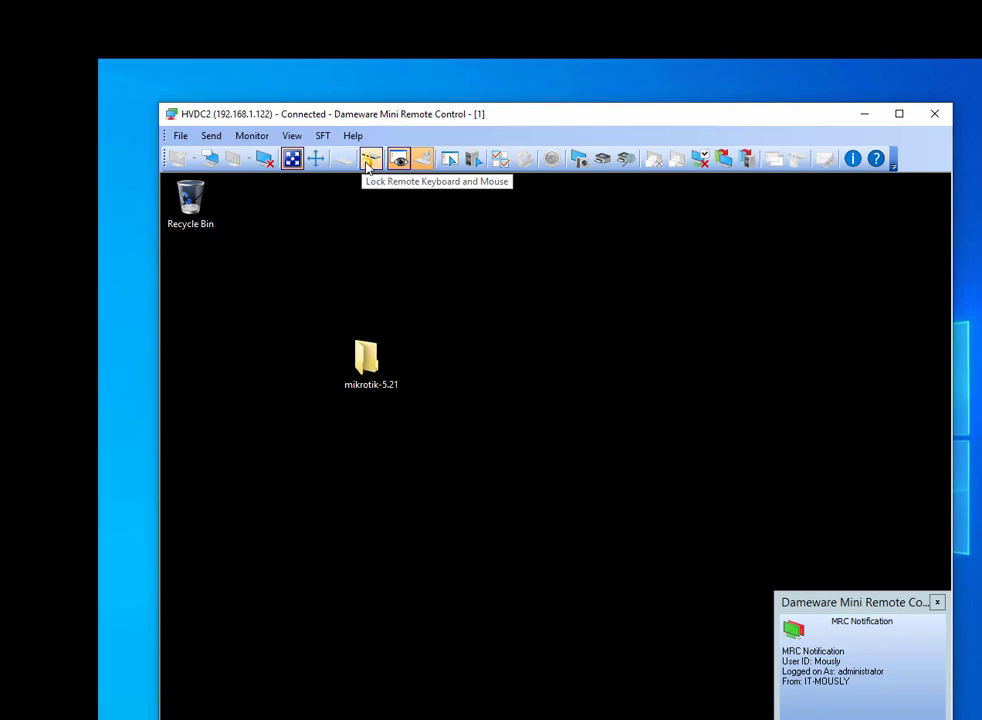
pyautogui.click(369, 160)
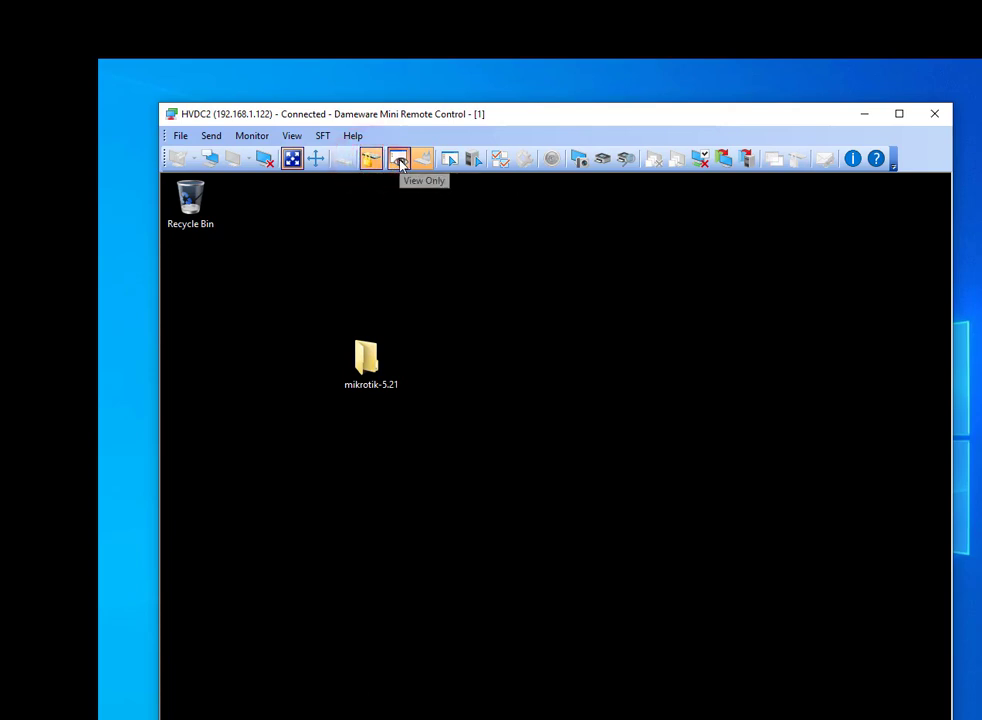
pyautogui.click(399, 159)
pyautogui.click(369, 160)
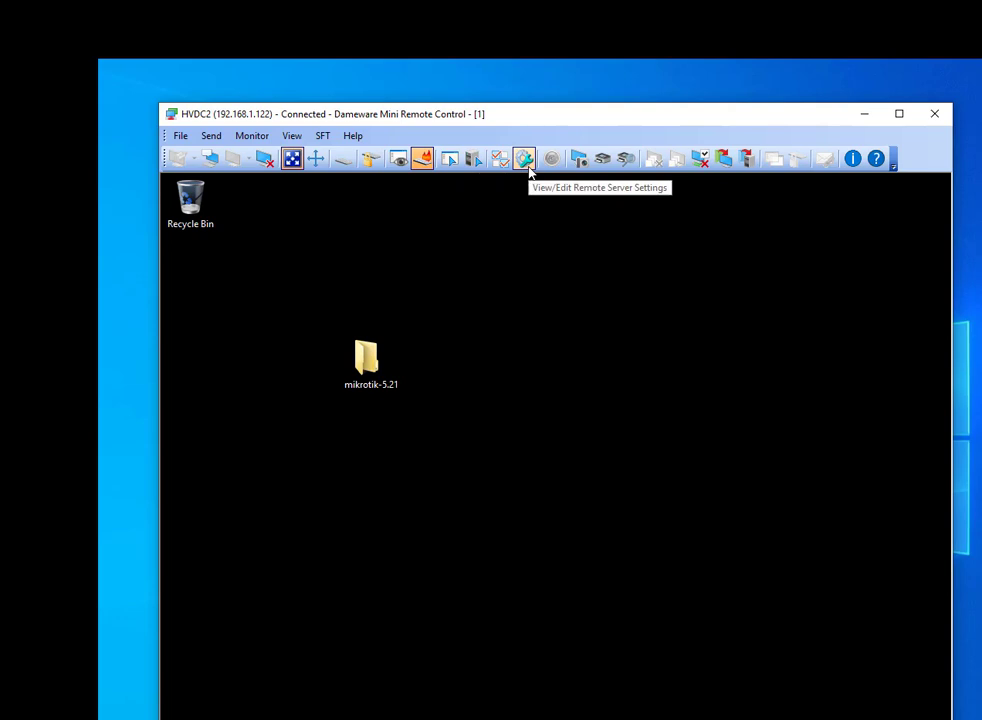
pyautogui.click(529, 170)
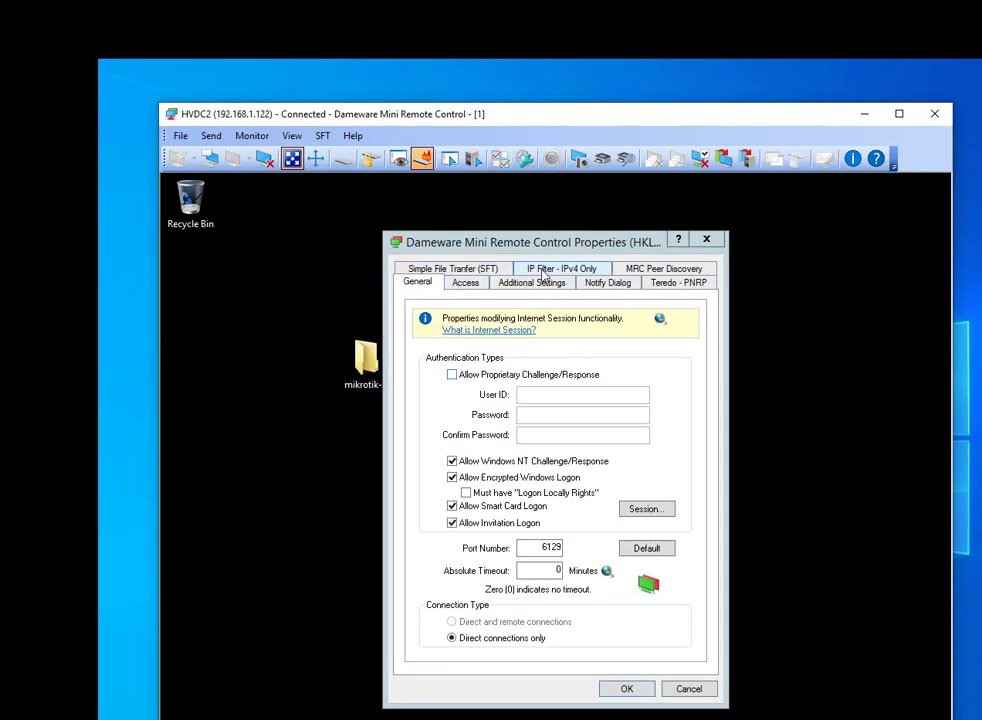
pyautogui.click(543, 268)
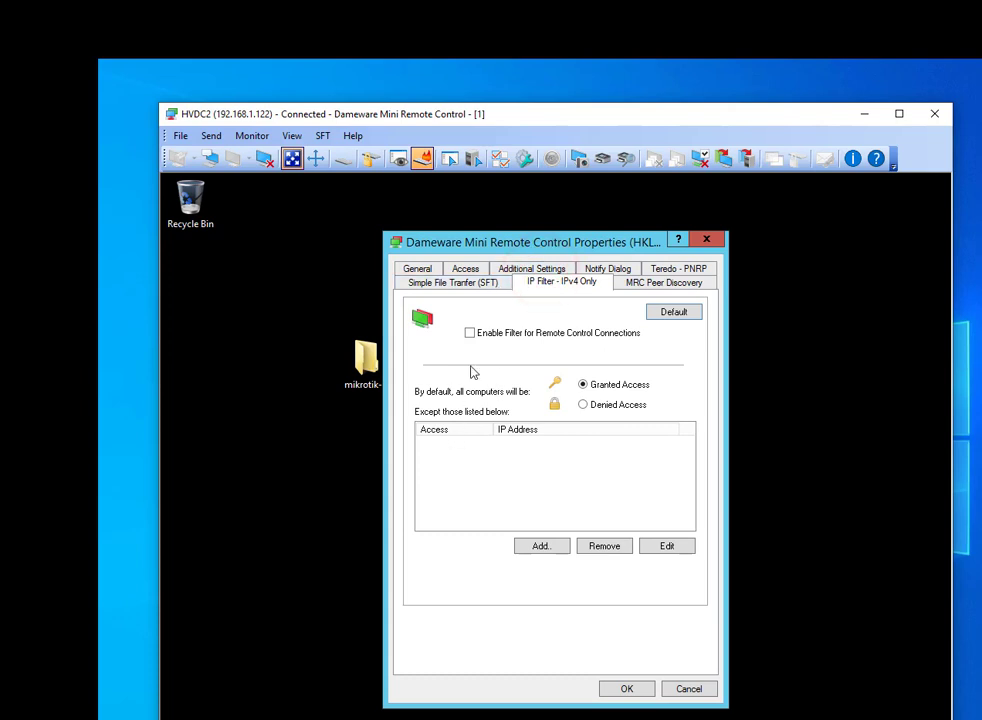